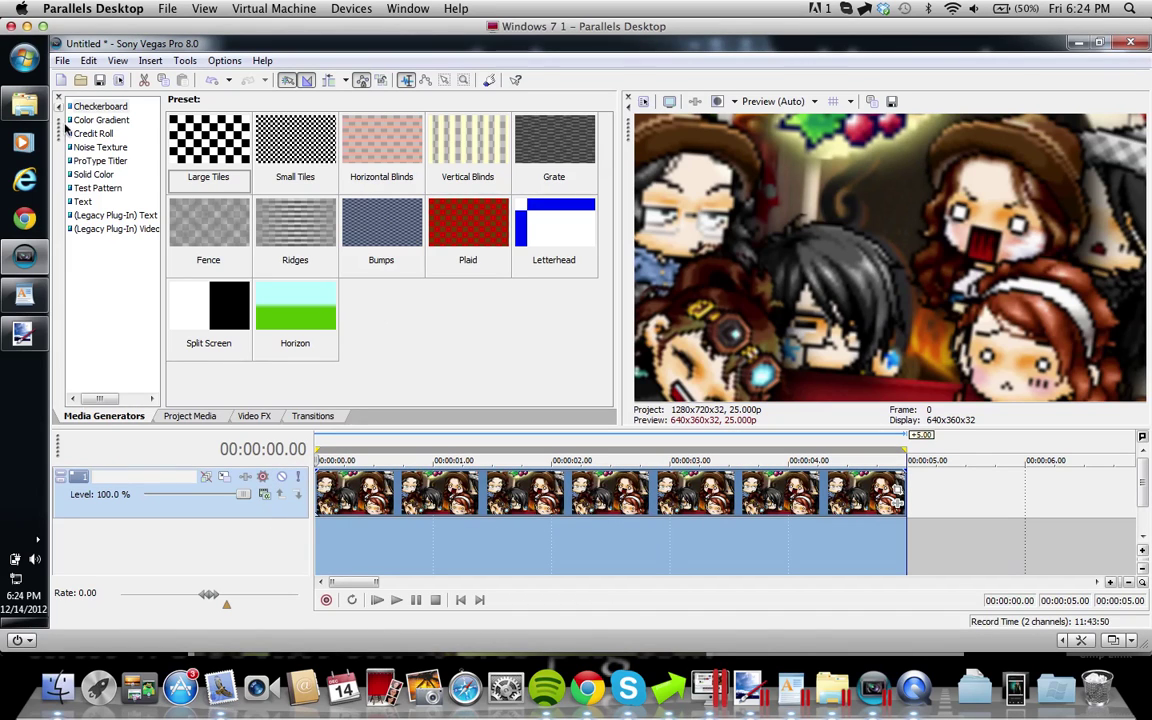
Return the playhead to the start and insert an empty video track above the anime image.
click(323, 490)
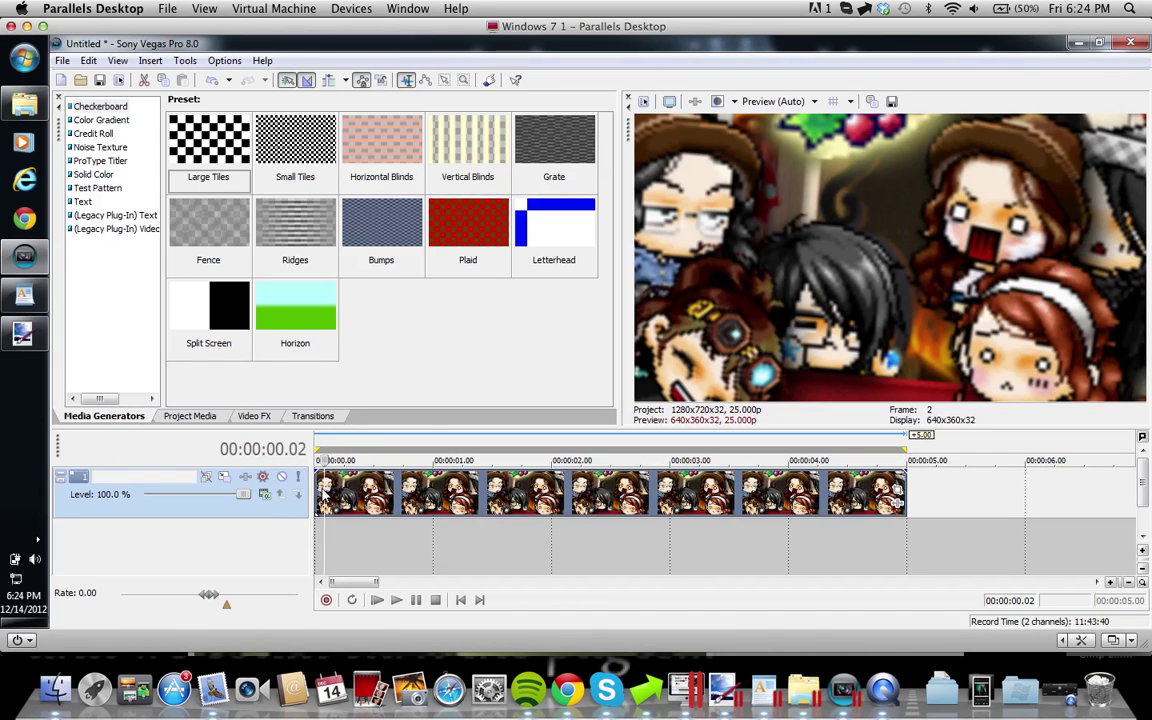
key(Home)
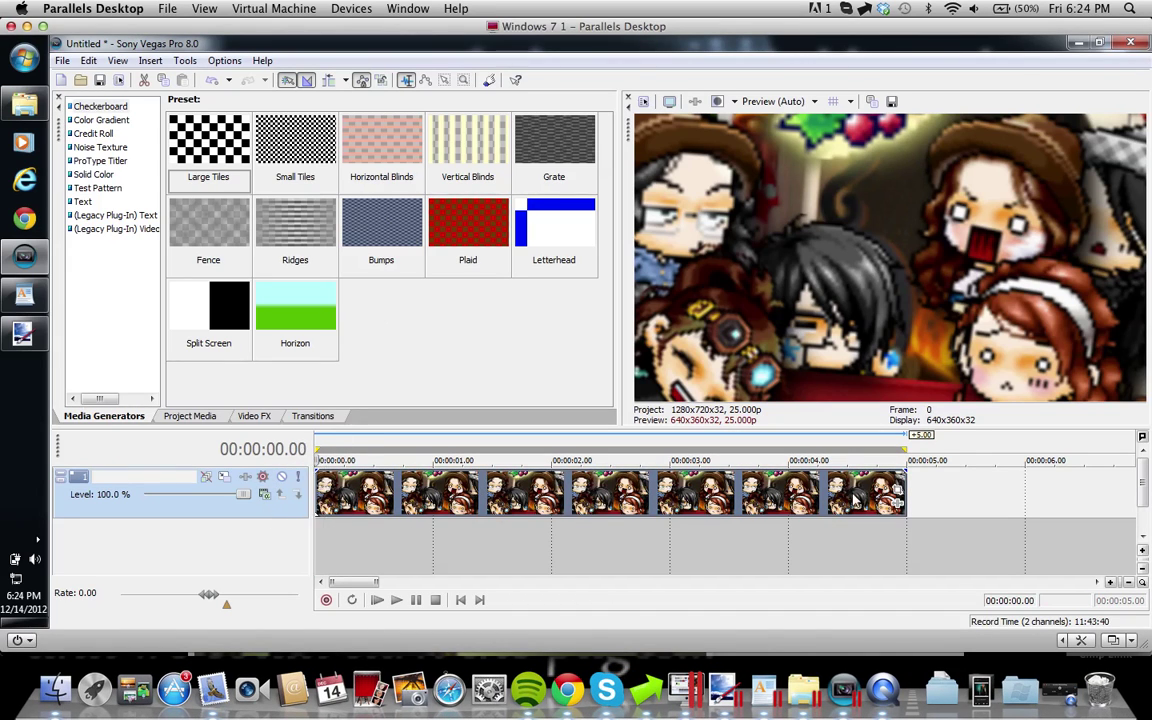
right_click(955, 507)
click(1005, 352)
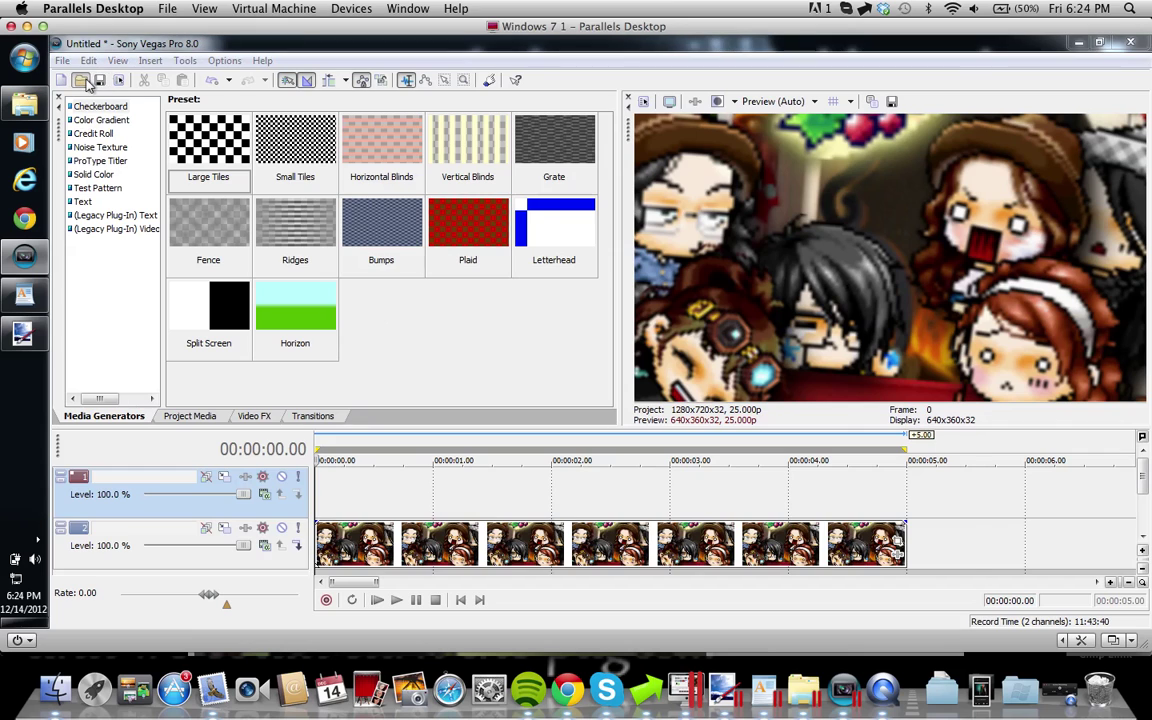
Import 14.Lines & Sparkles_WMV V9 from Libraries > Pictures > Effects into the project.
click(82, 80)
click(304, 252)
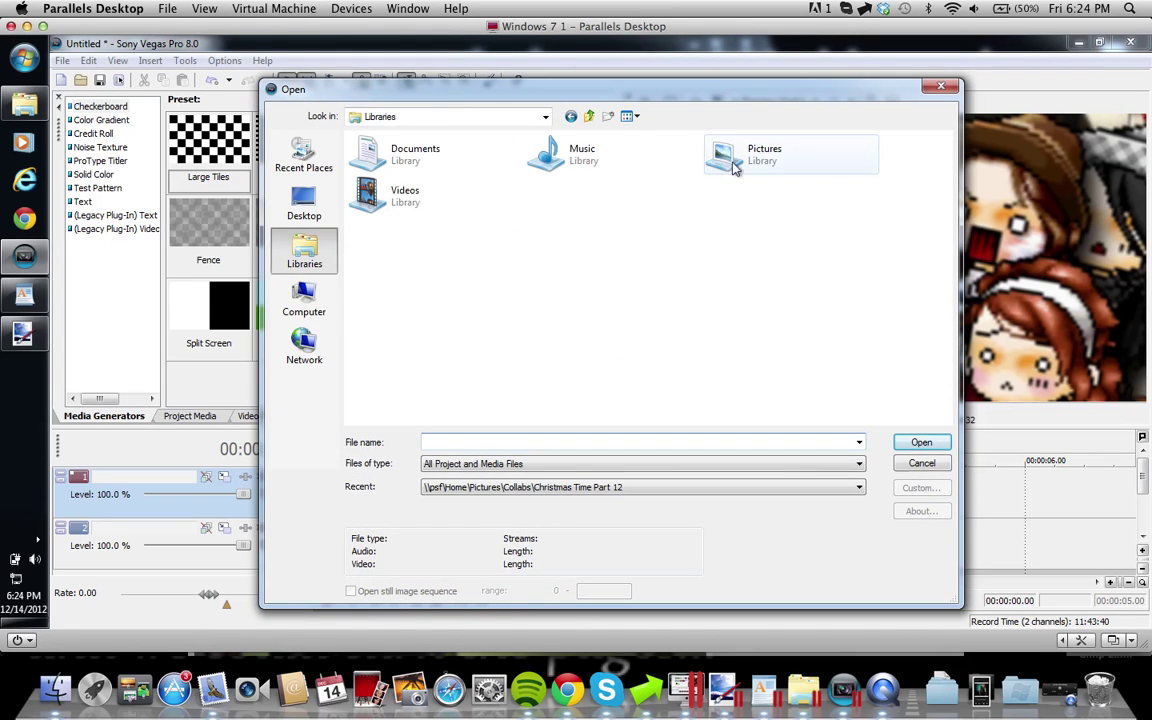
double_click(756, 160)
drag(945, 258, 951, 185)
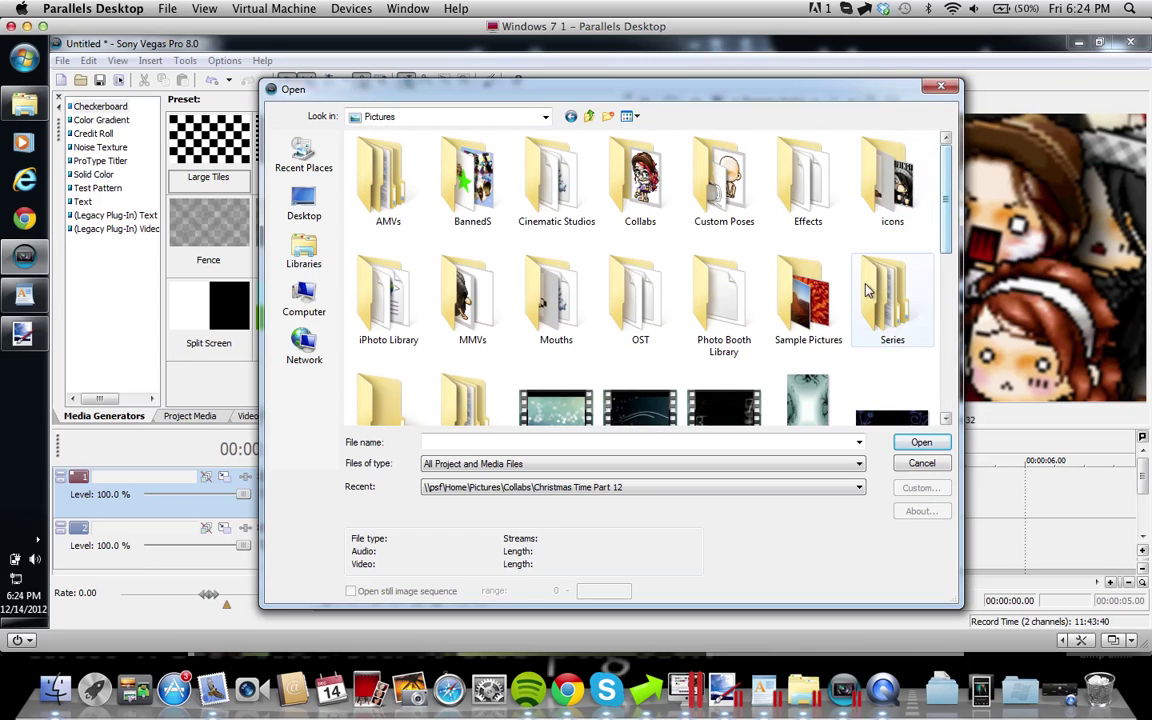
double_click(800, 185)
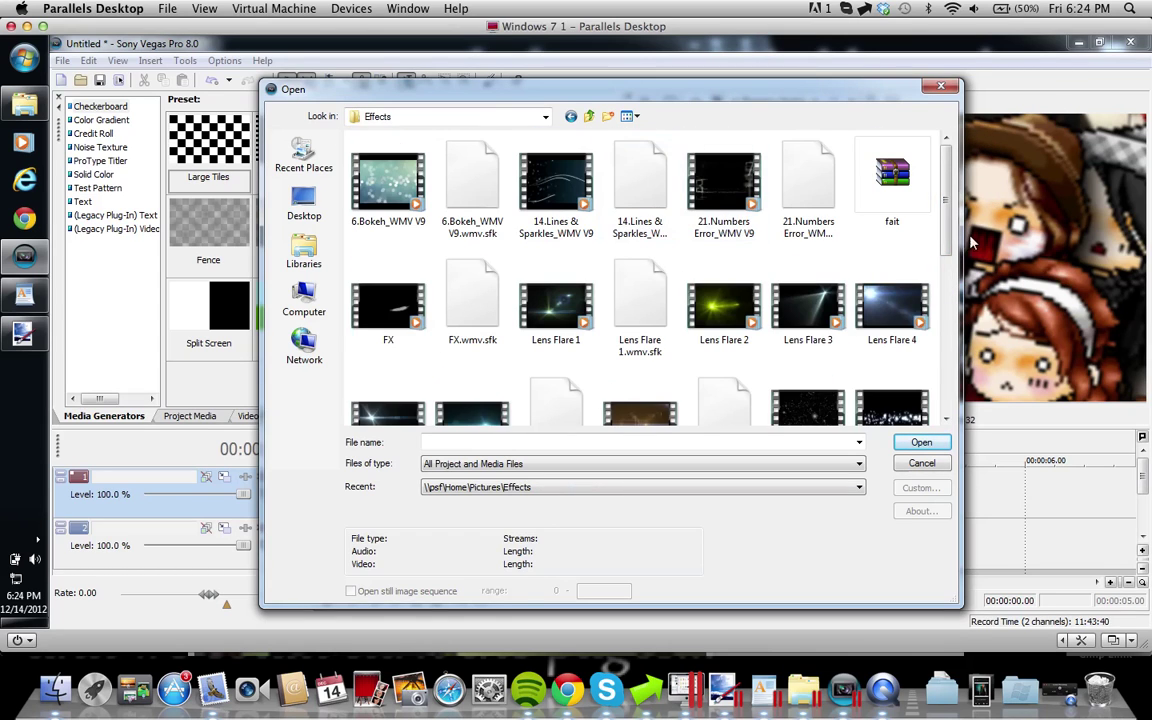
drag(947, 240, 913, 167)
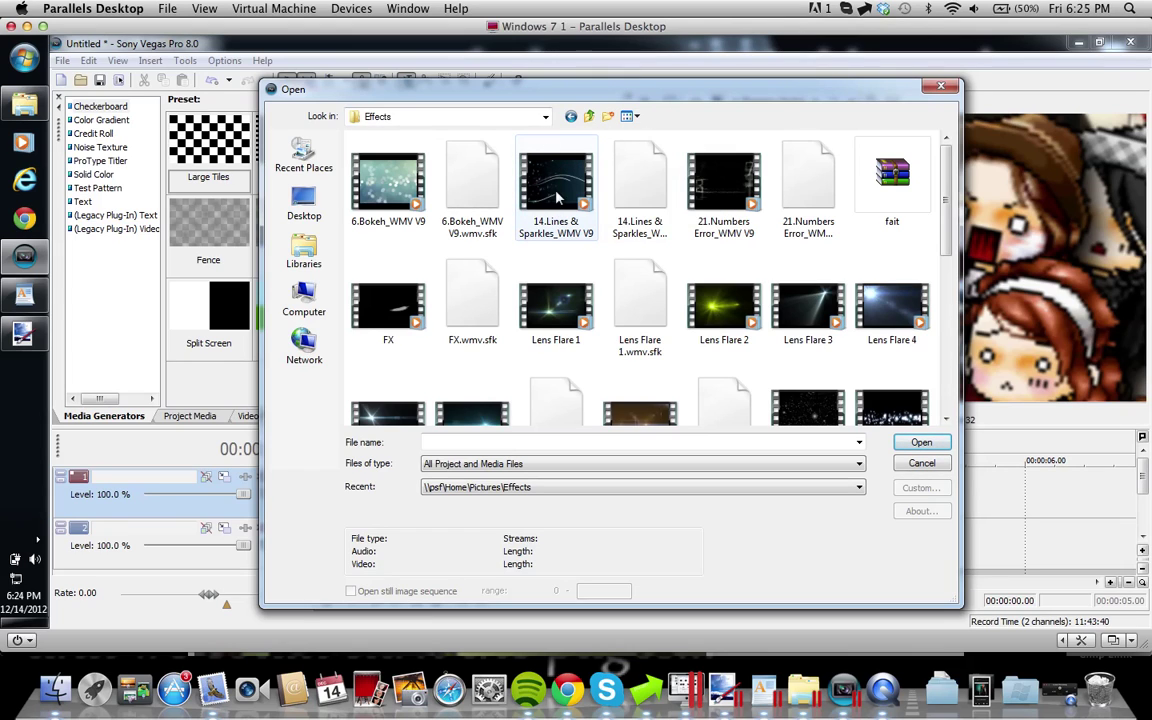
click(920, 444)
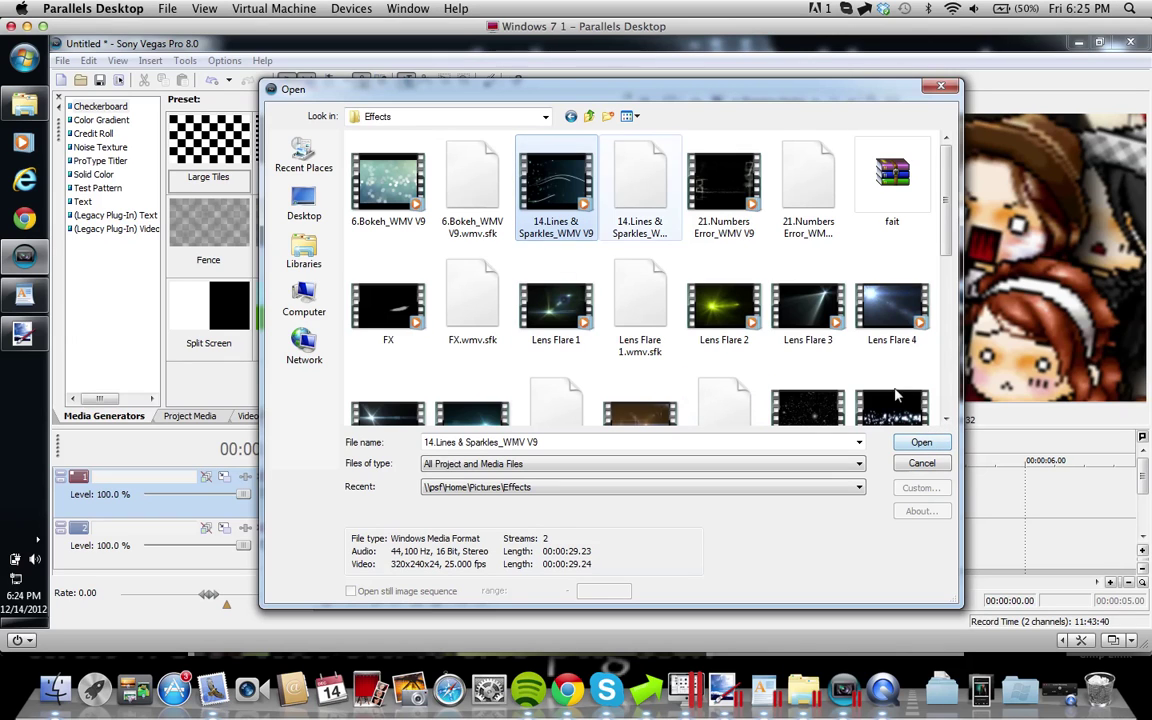
click(935, 446)
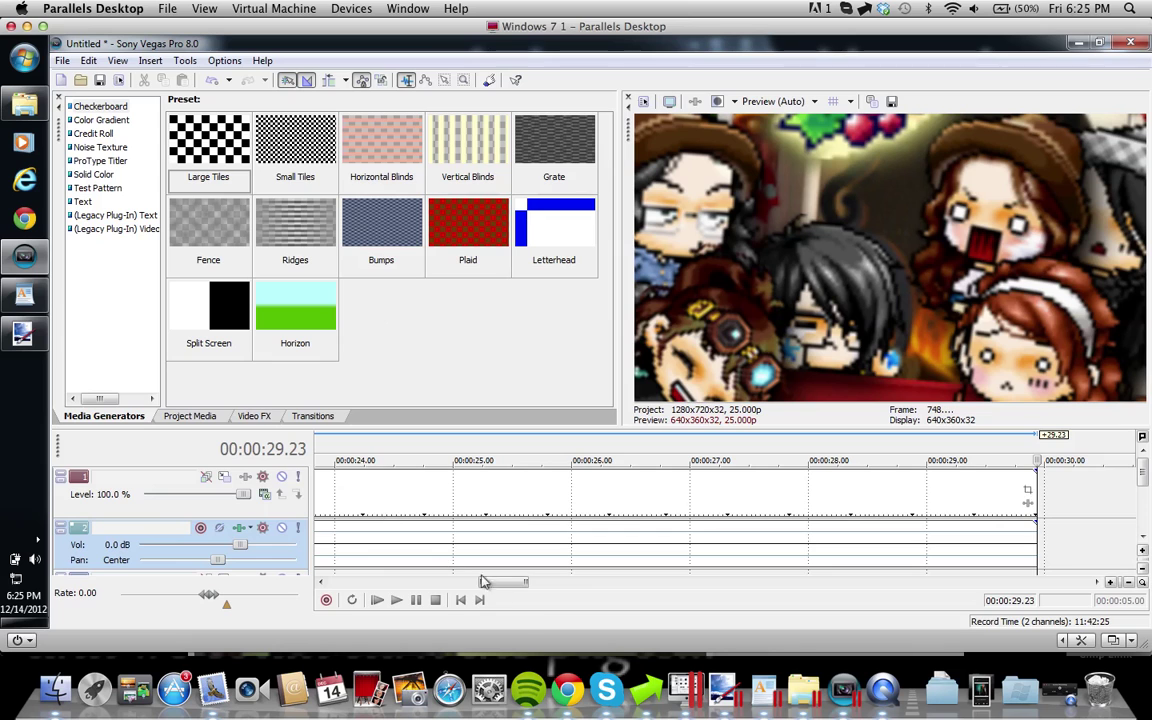
Delete the sparkles clip's audio track.
drag(493, 585, 551, 578)
click(415, 540)
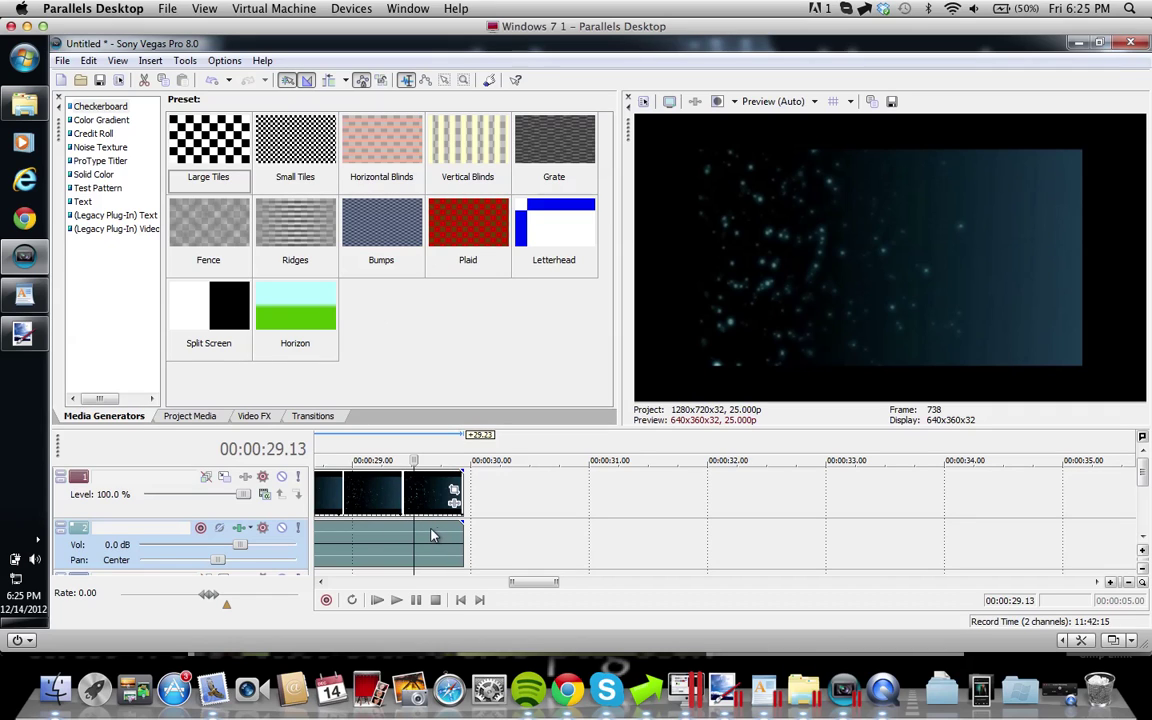
right_click(514, 548)
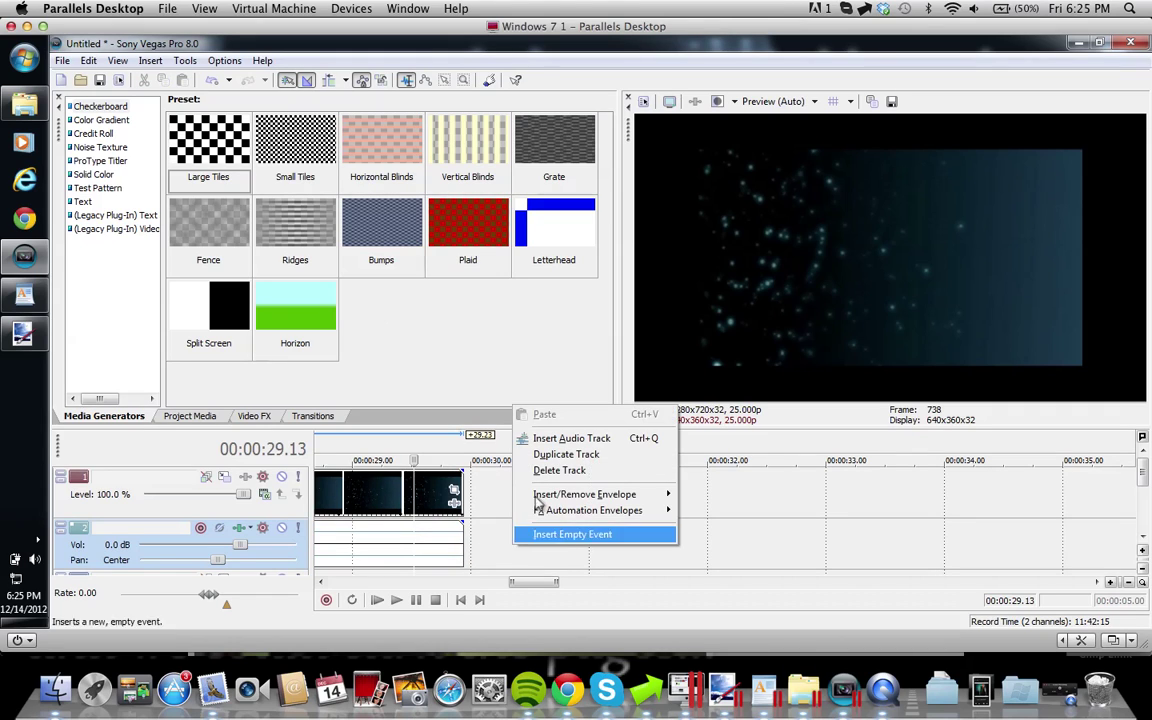
click(557, 472)
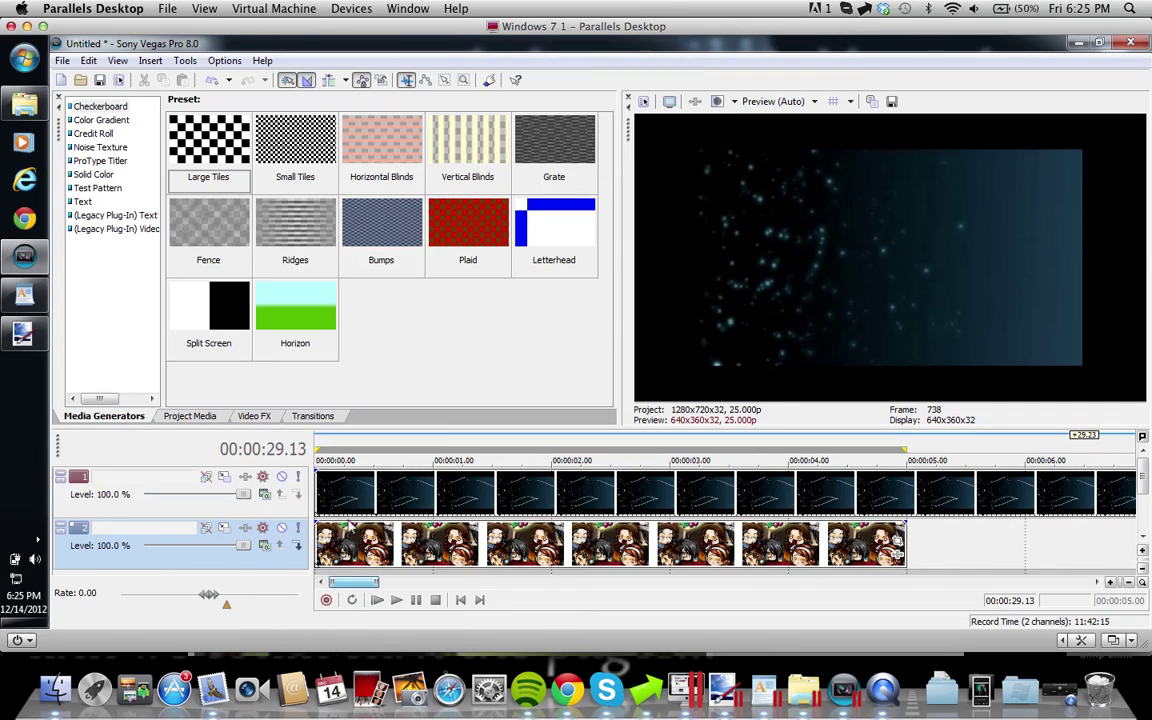
Trim the black opening frames off the sparkles video so it starts cleanly at 0.
click(320, 495)
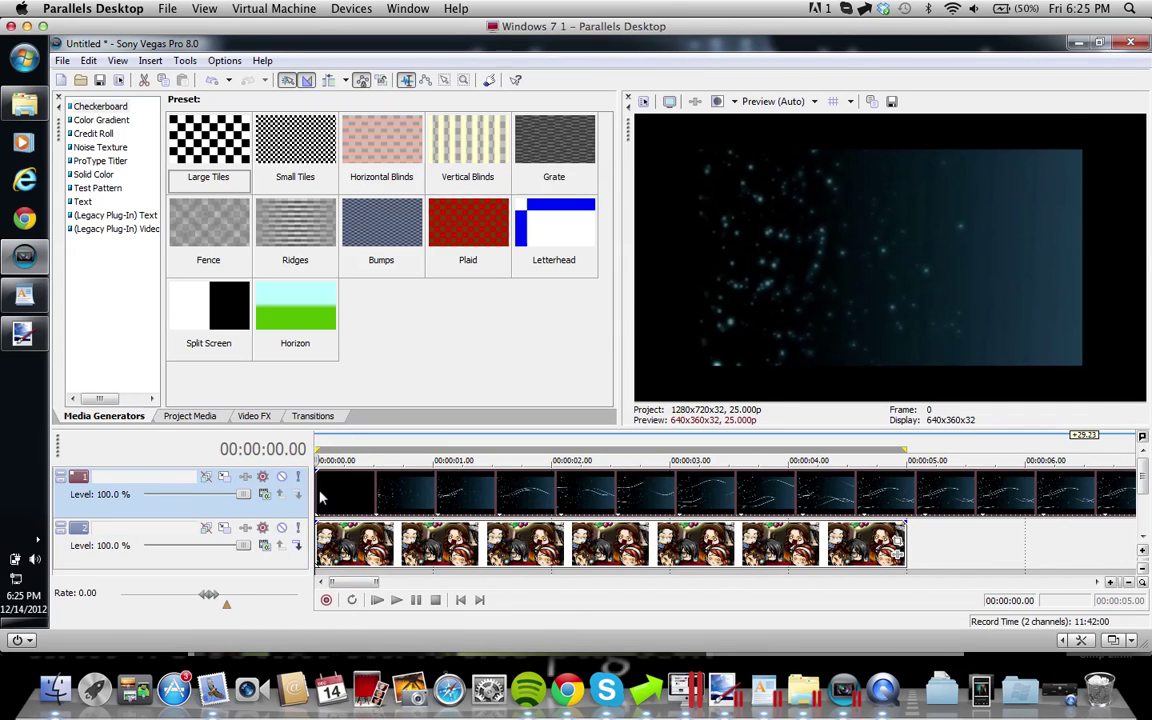
key(space)
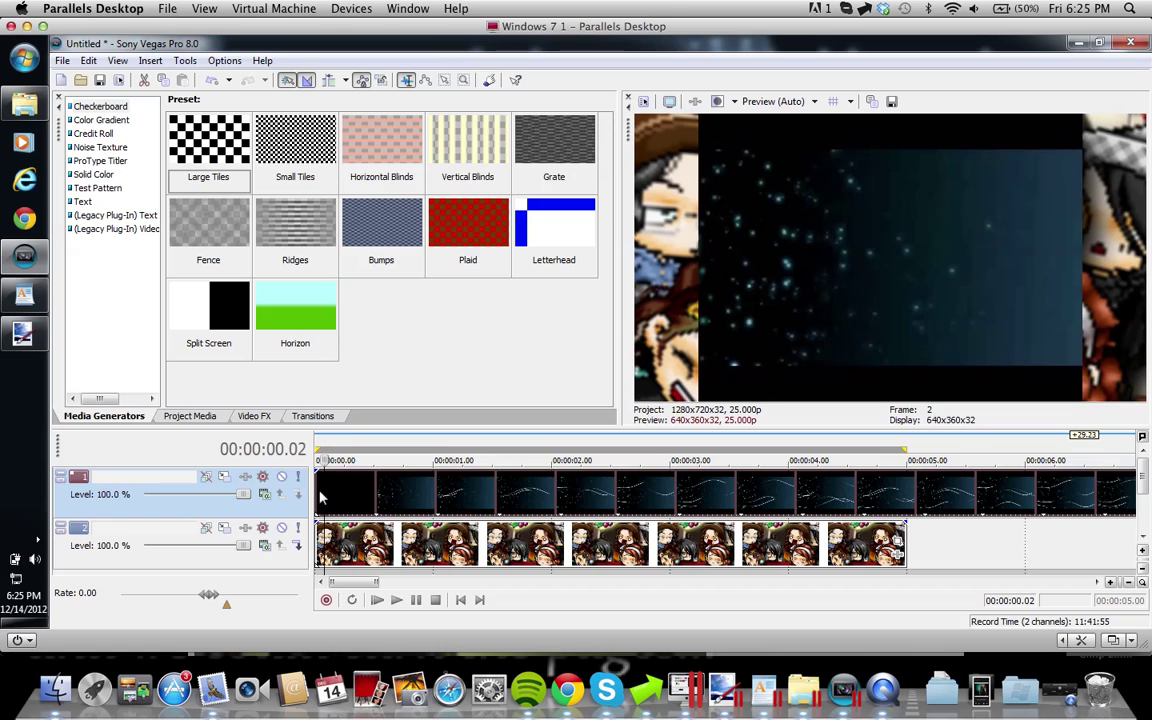
scroll(320, 495, up, 5)
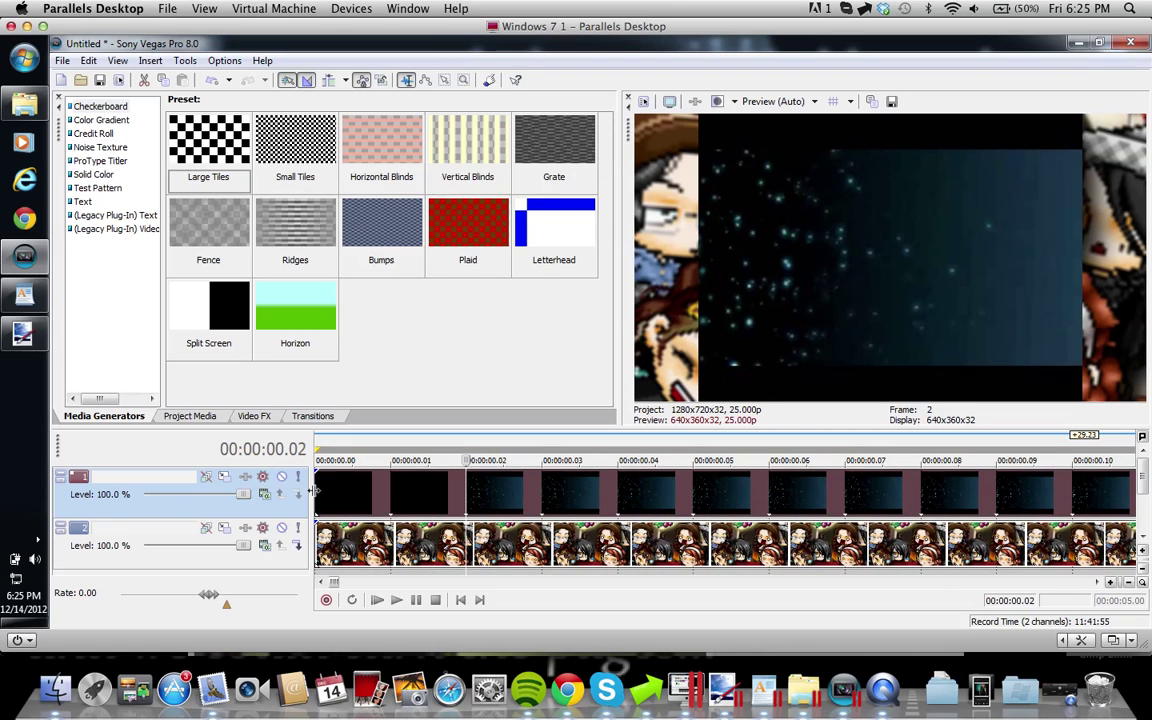
drag(313, 490, 381, 488)
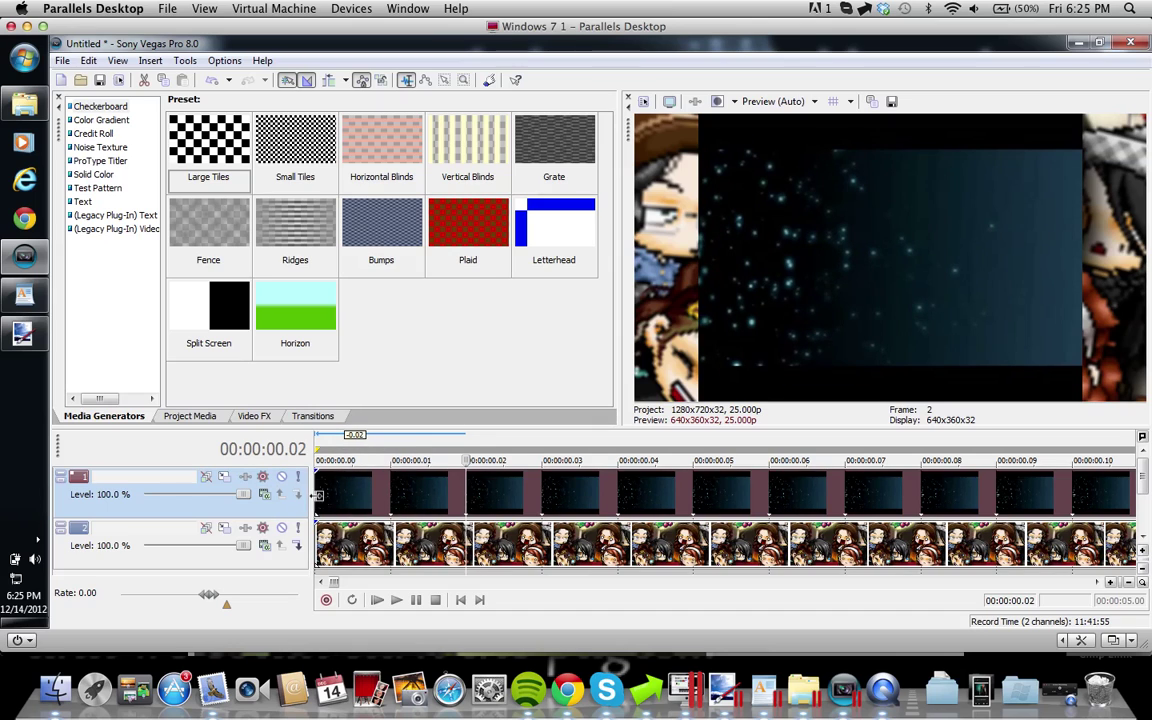
scroll(318, 495, down, 3)
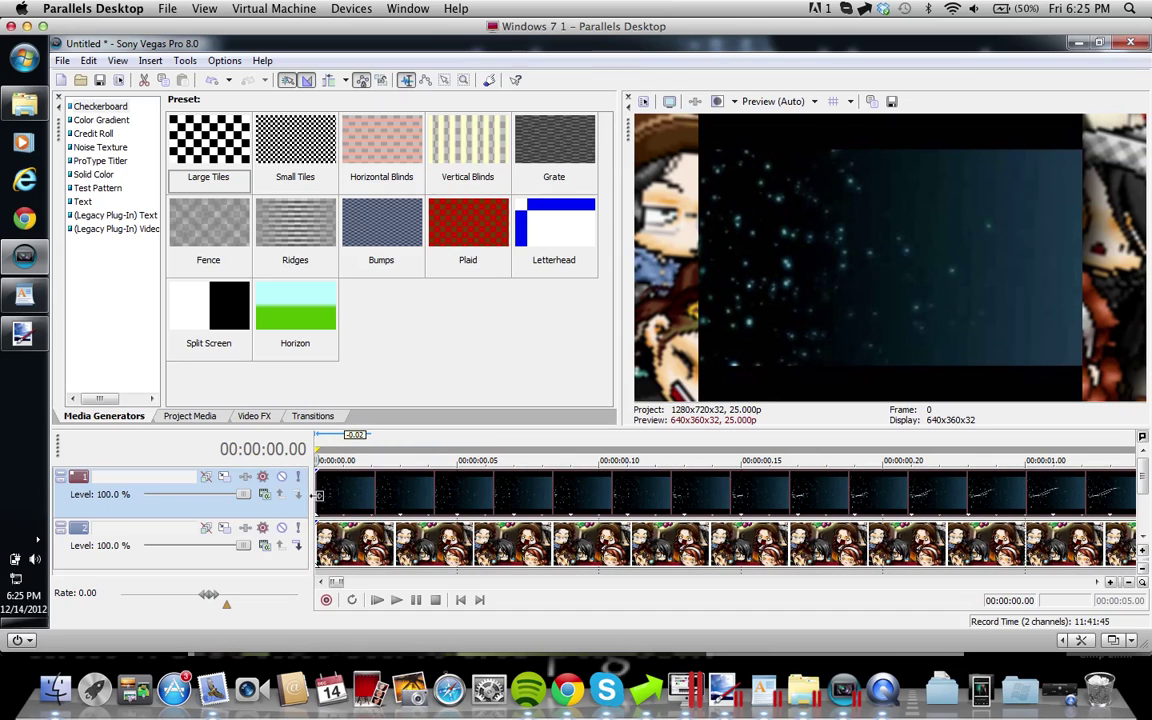
scroll(318, 495, down, 1)
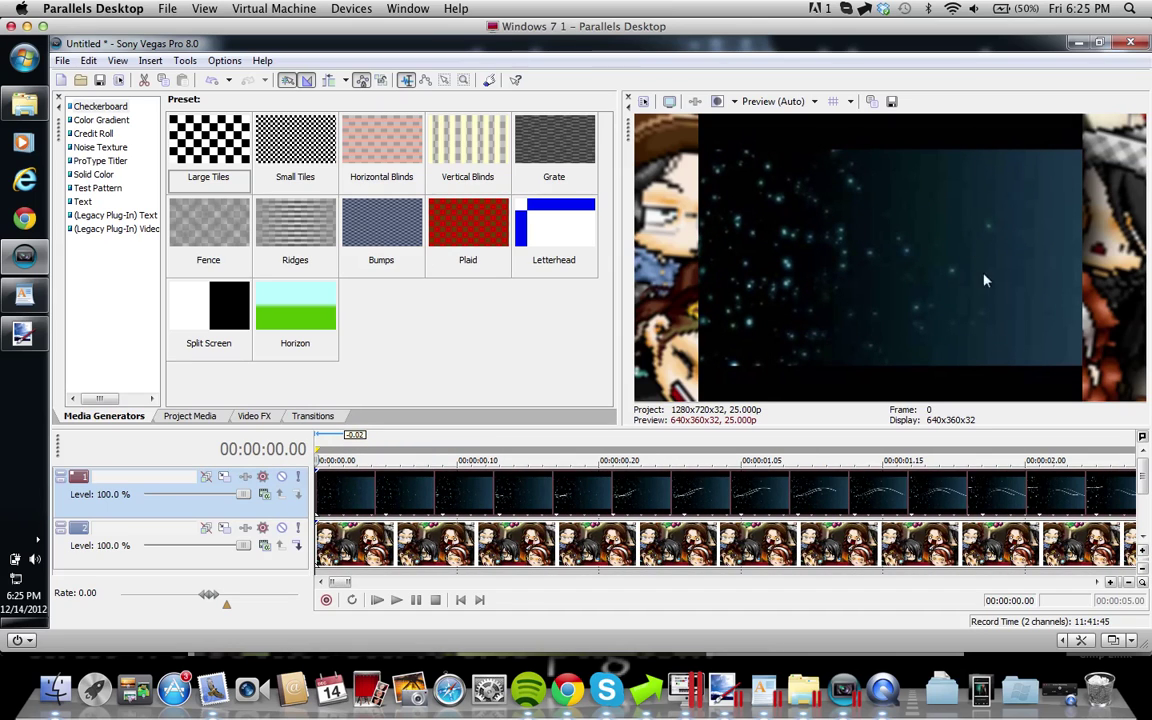
Set the sparkles event's Pan/Crop to Match Output Aspect so it fills the frame.
right_click(350, 502)
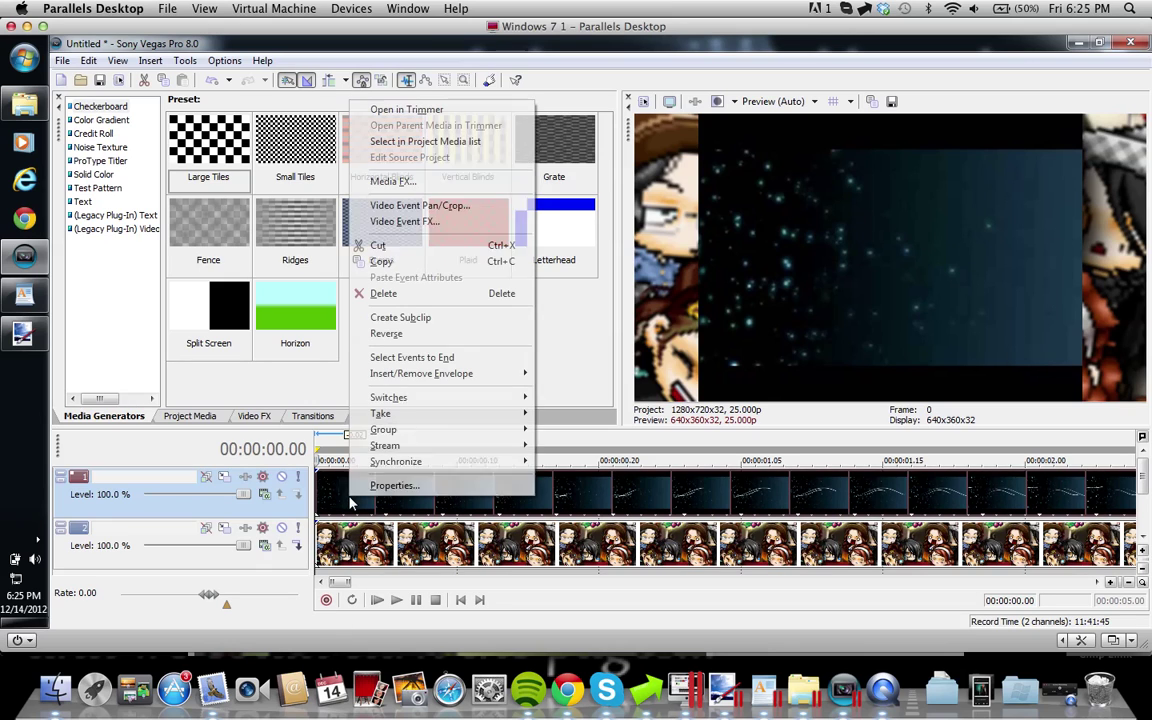
click(447, 208)
right_click(463, 226)
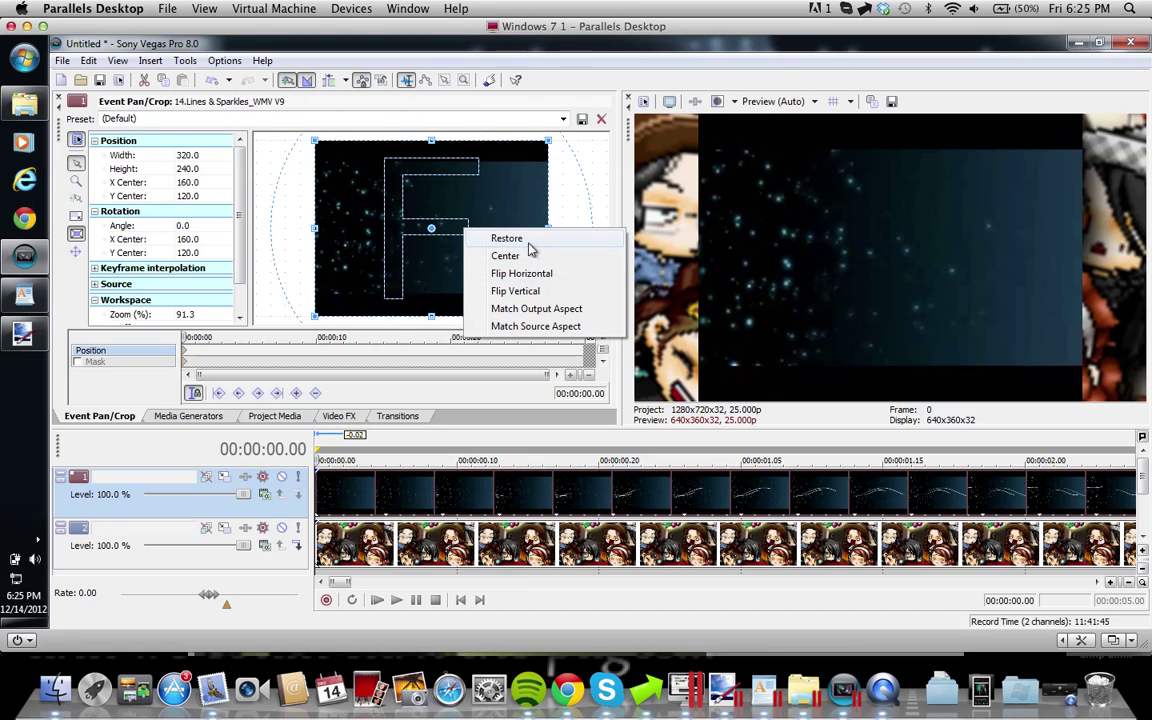
click(536, 308)
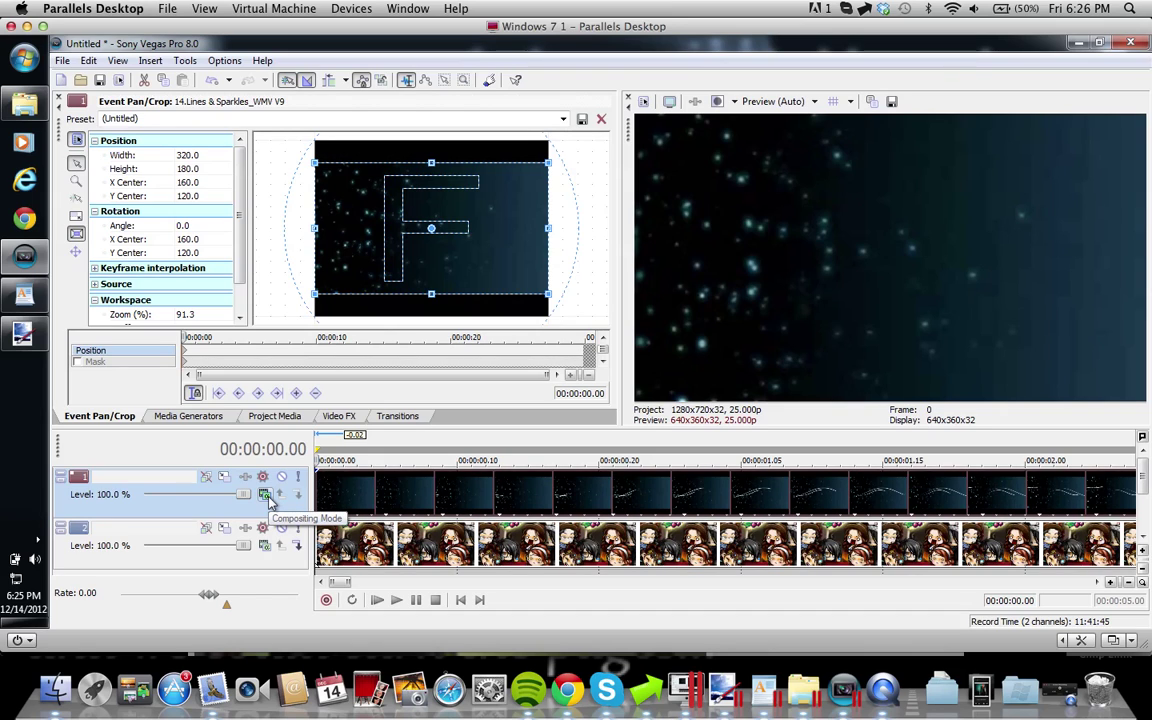
Blend the sparkles track in Add mode and play it back over the anime image.
click(265, 495)
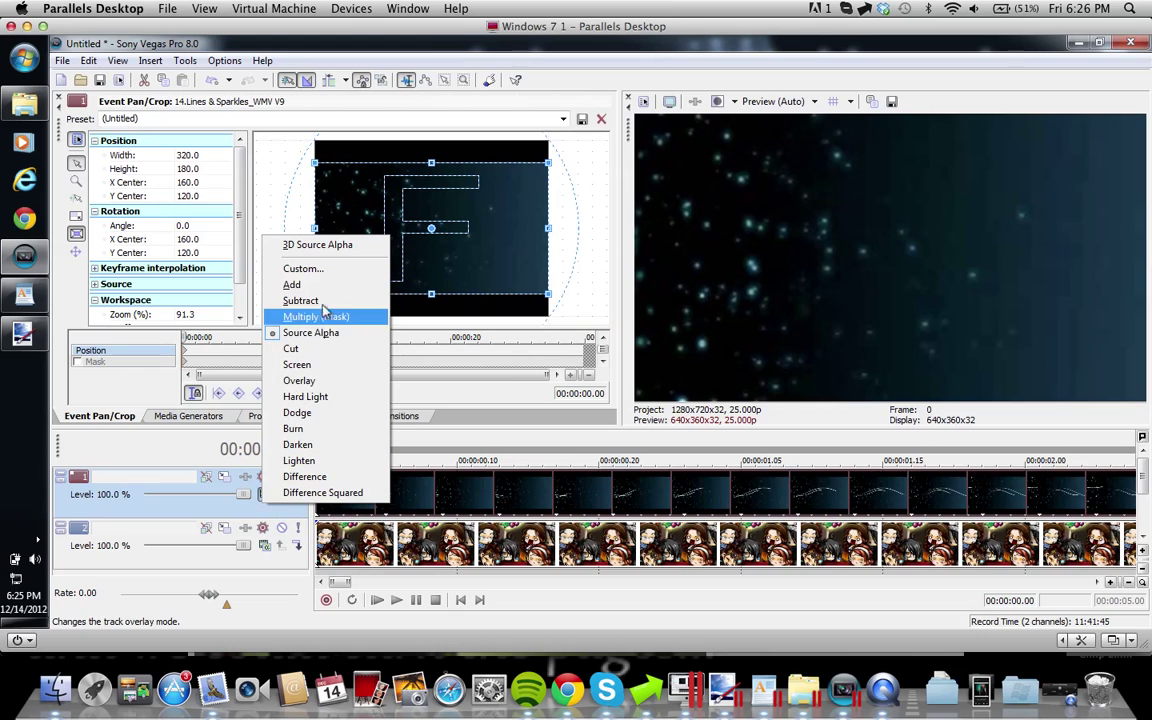
click(294, 285)
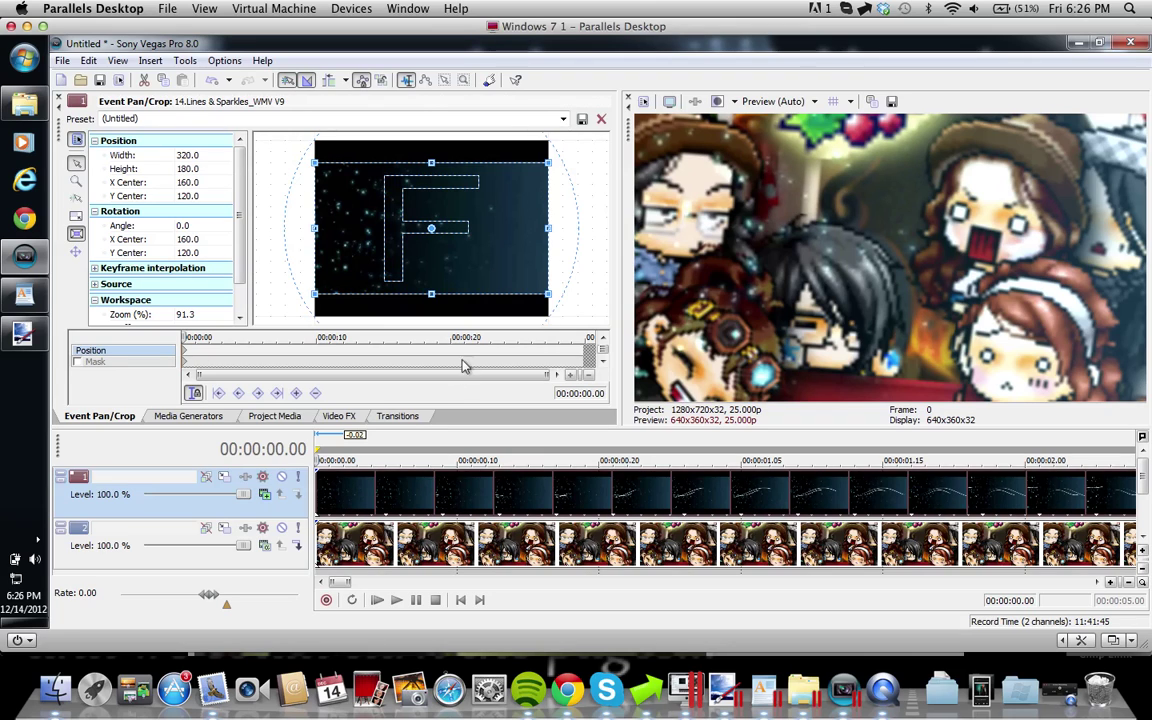
key(space)
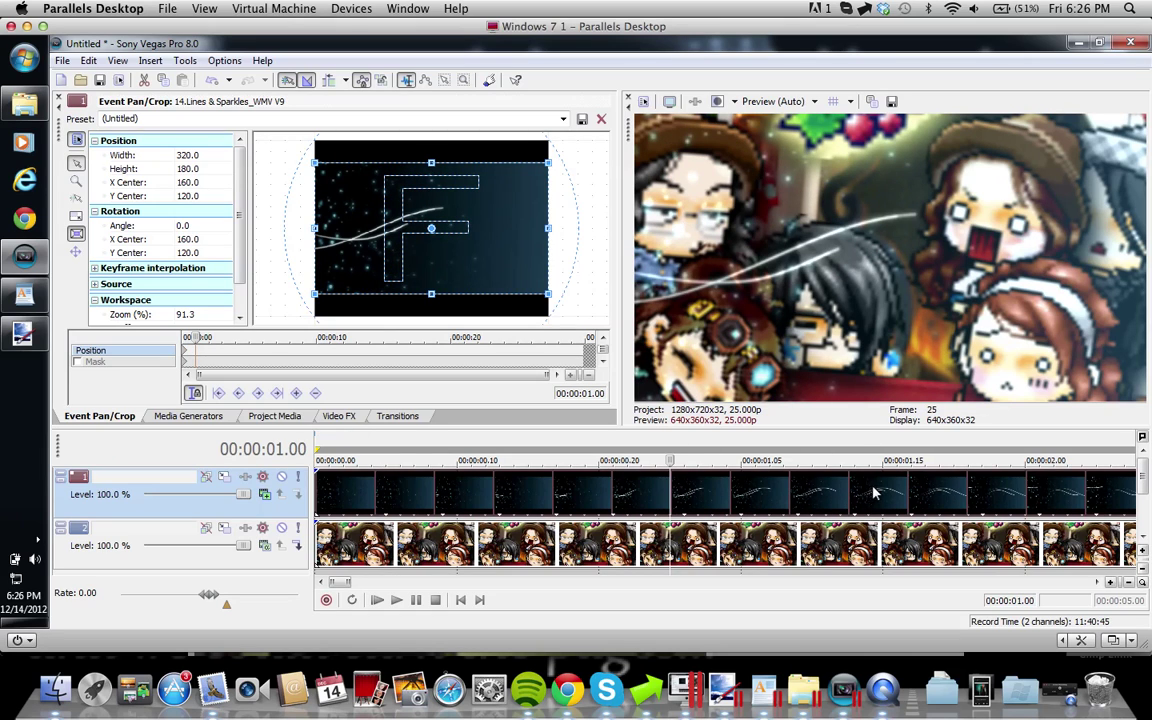
click(970, 500)
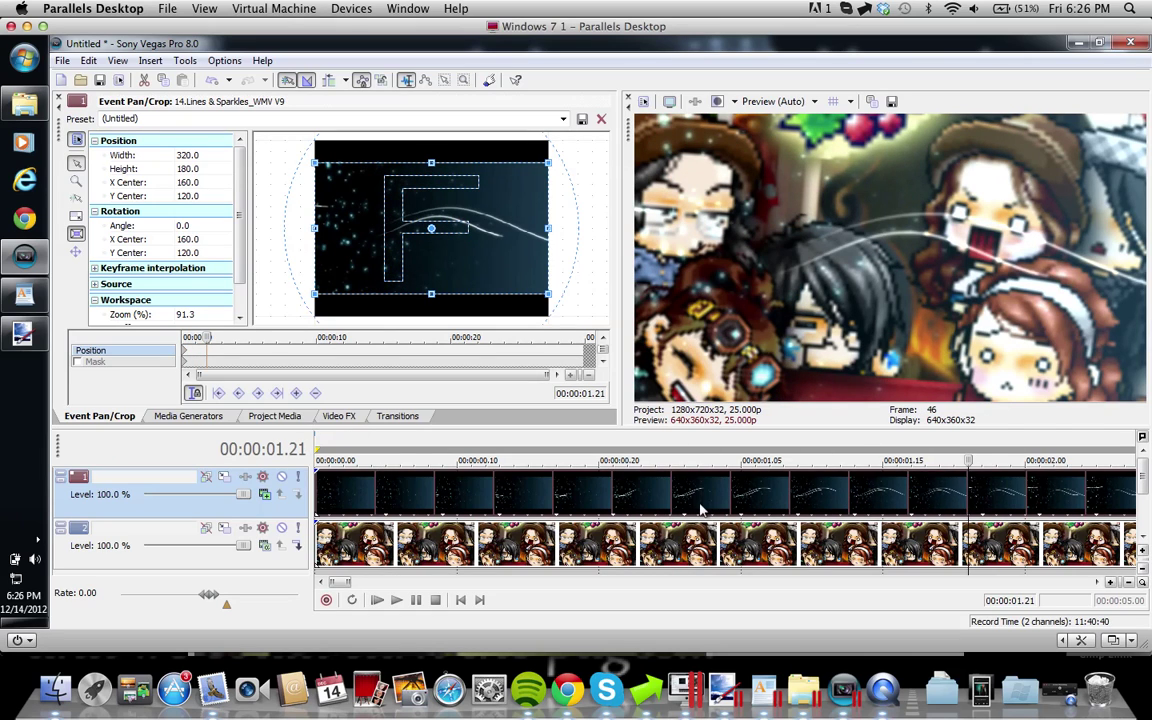
click(322, 500)
scroll(320, 495, down, 2)
scroll(320, 495, down, 3)
Insert a new top video track and select the Optical flares clip in the Effects folder.
right_click(573, 508)
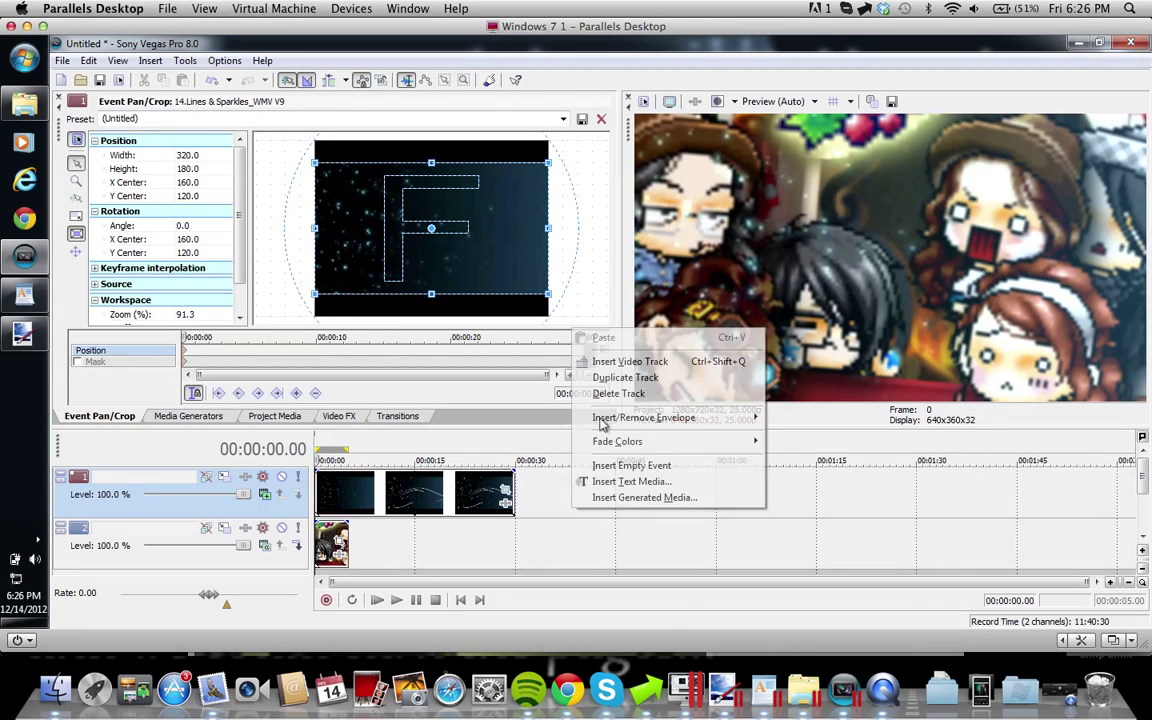
click(630, 361)
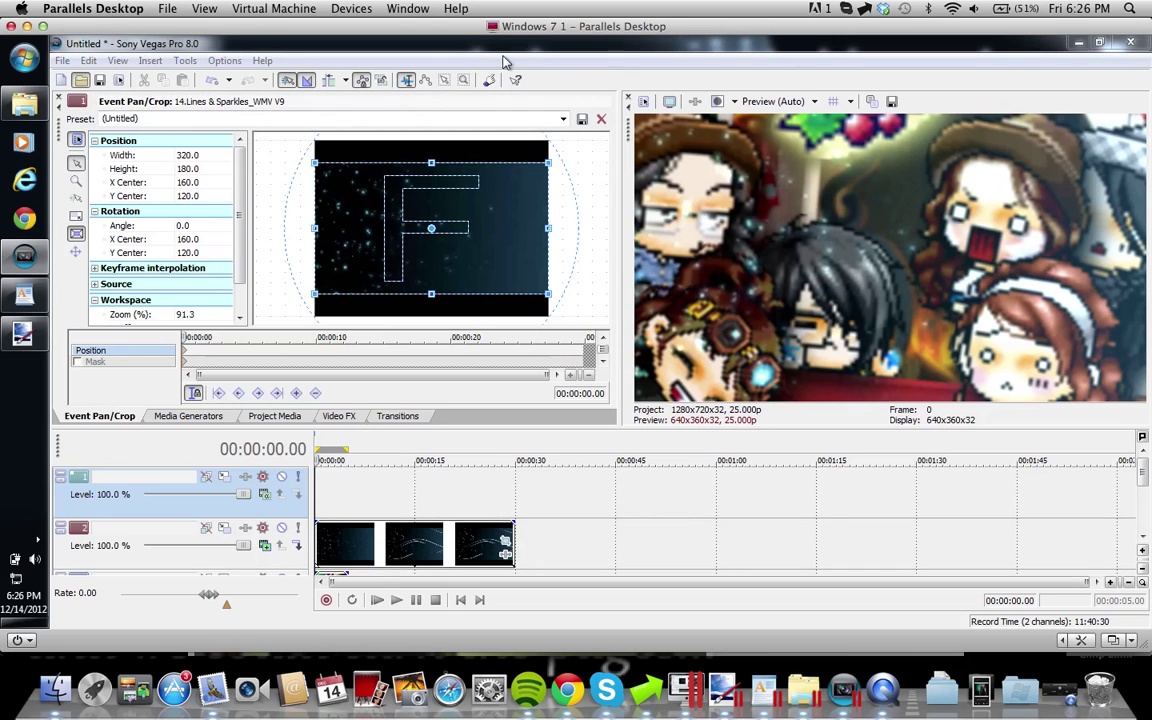
key(ctrl+o)
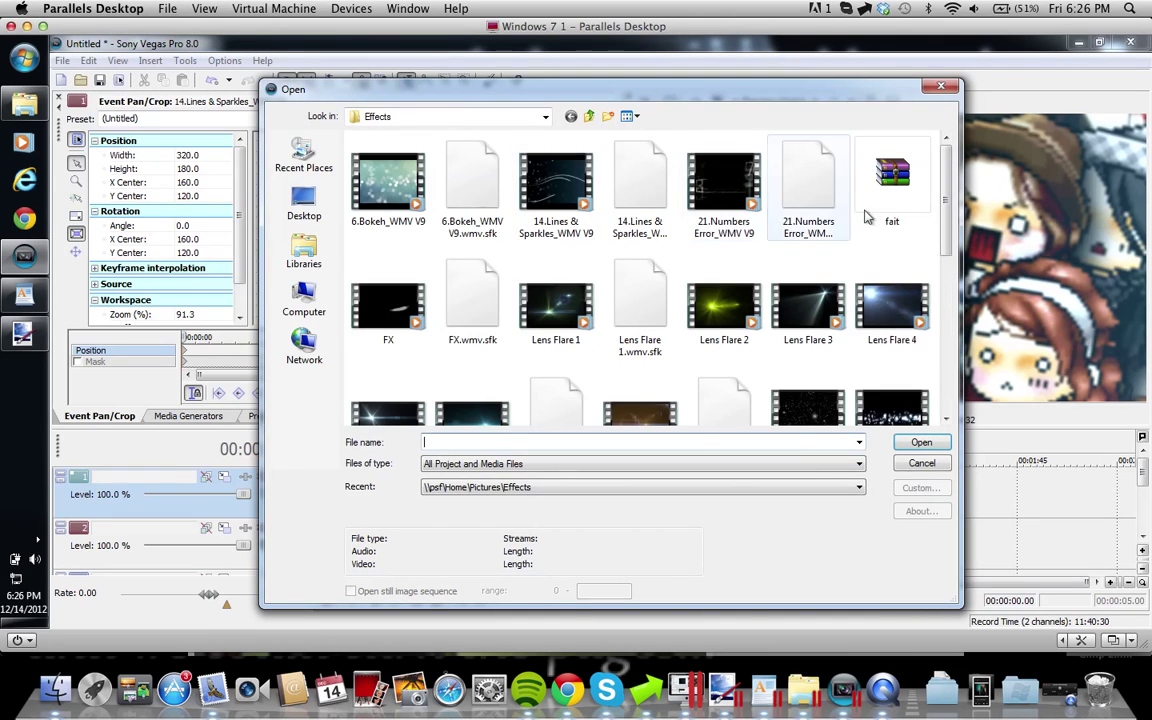
mouse_move(942, 230)
mouse_down()
mouse_move(953, 268)
mouse_move(951, 244)
mouse_up()
click(640, 345)
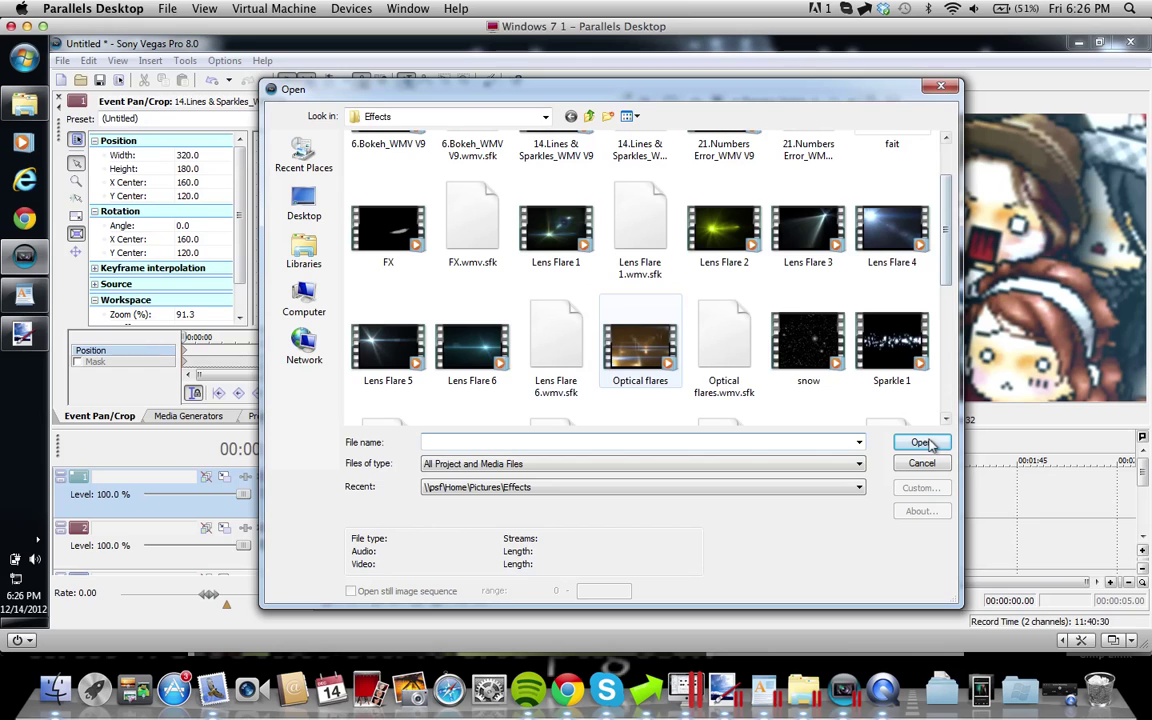
click(663, 330)
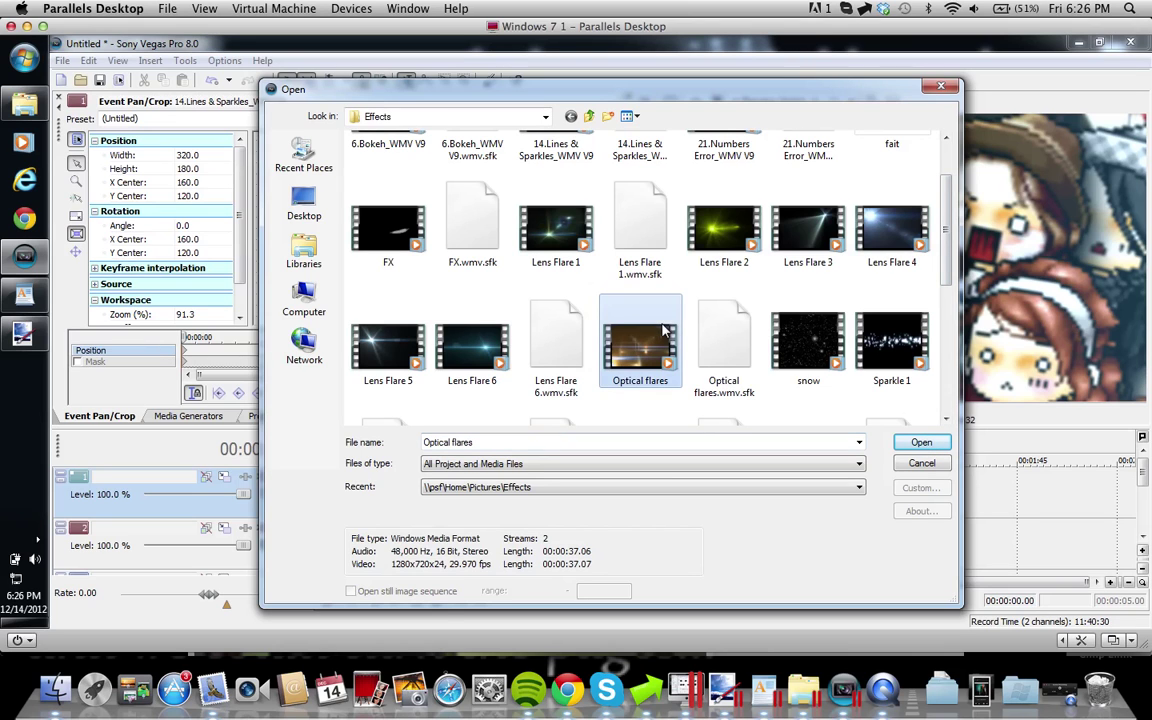
Import the Optical flares clip and delete its audio track.
click(918, 442)
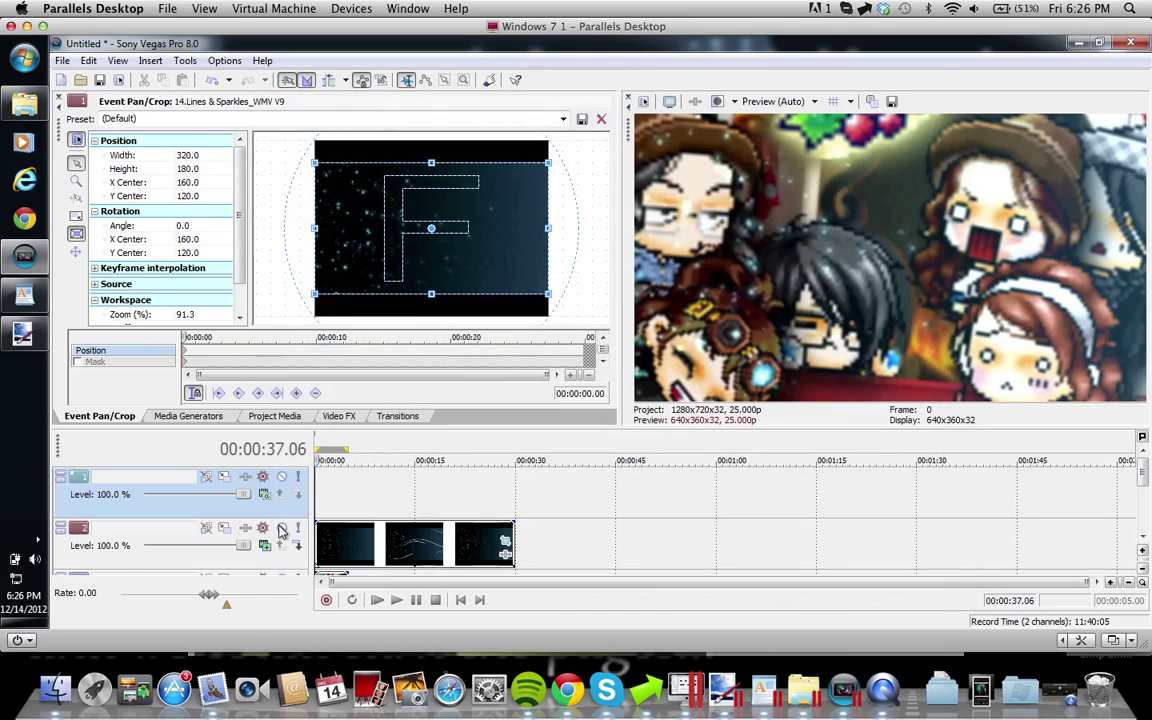
click(386, 572)
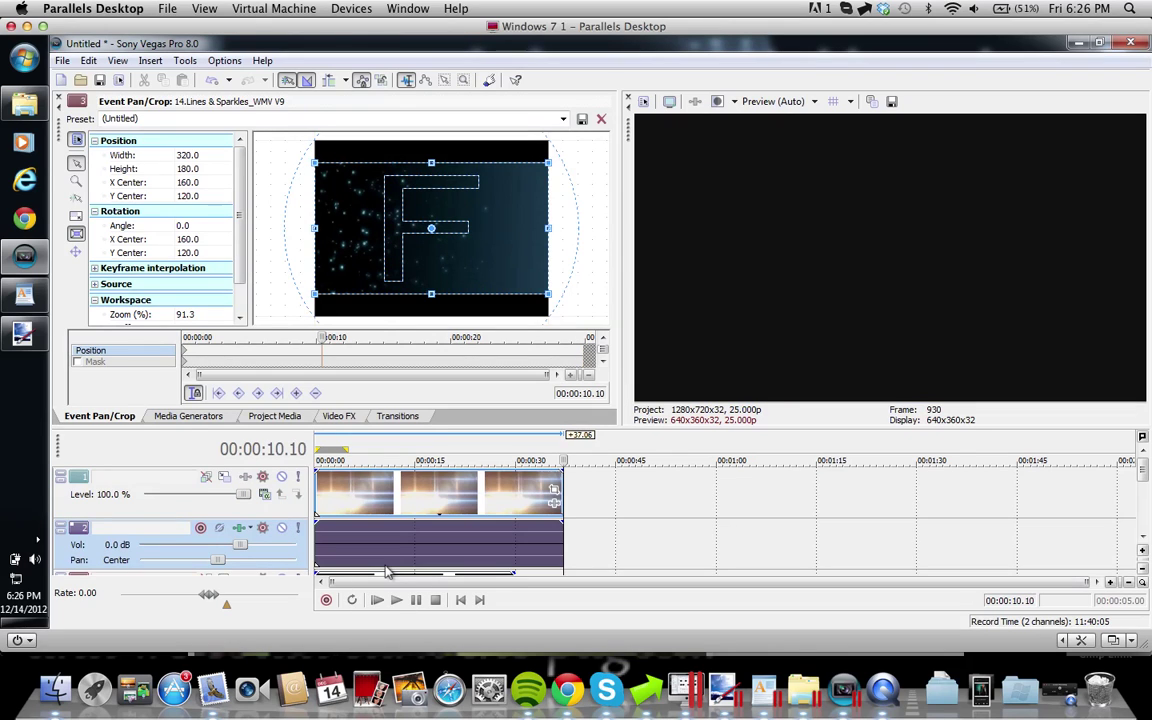
click(425, 548)
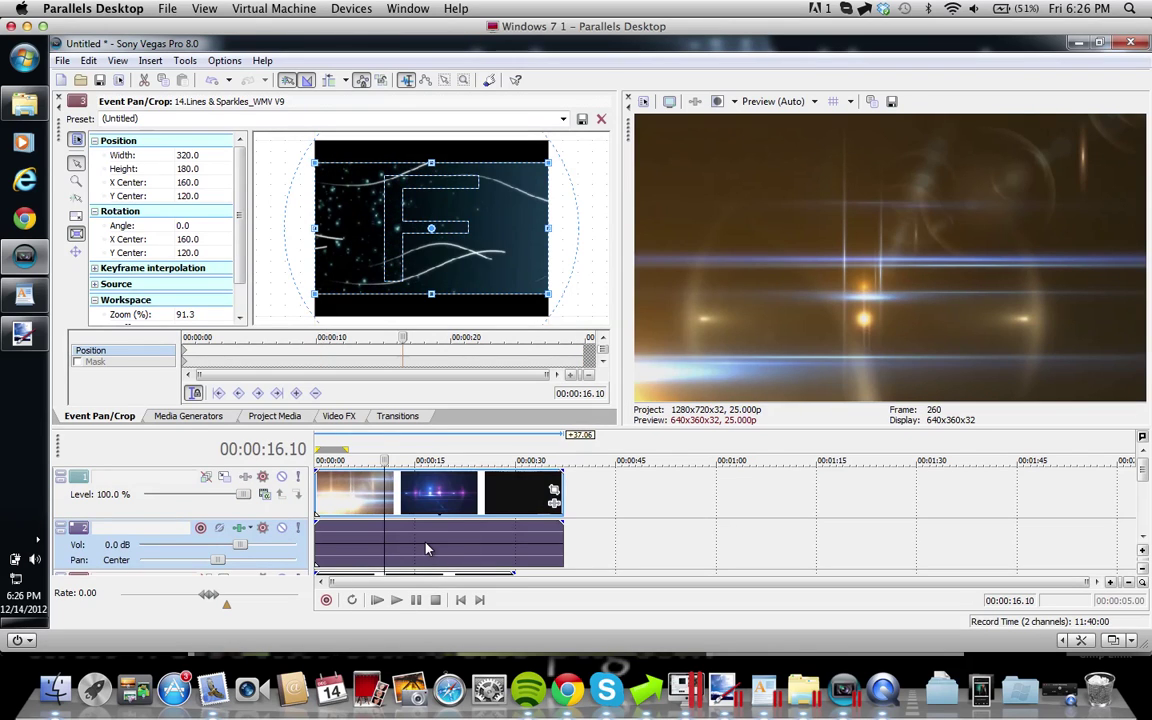
right_click(589, 545)
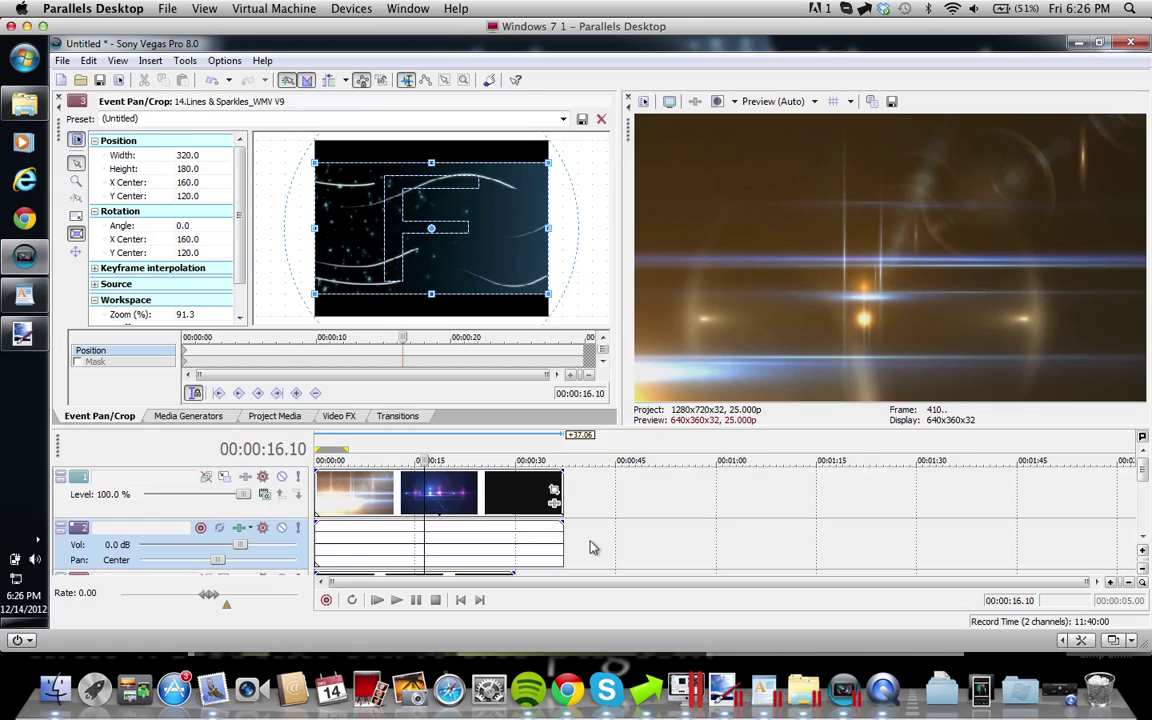
click(630, 452)
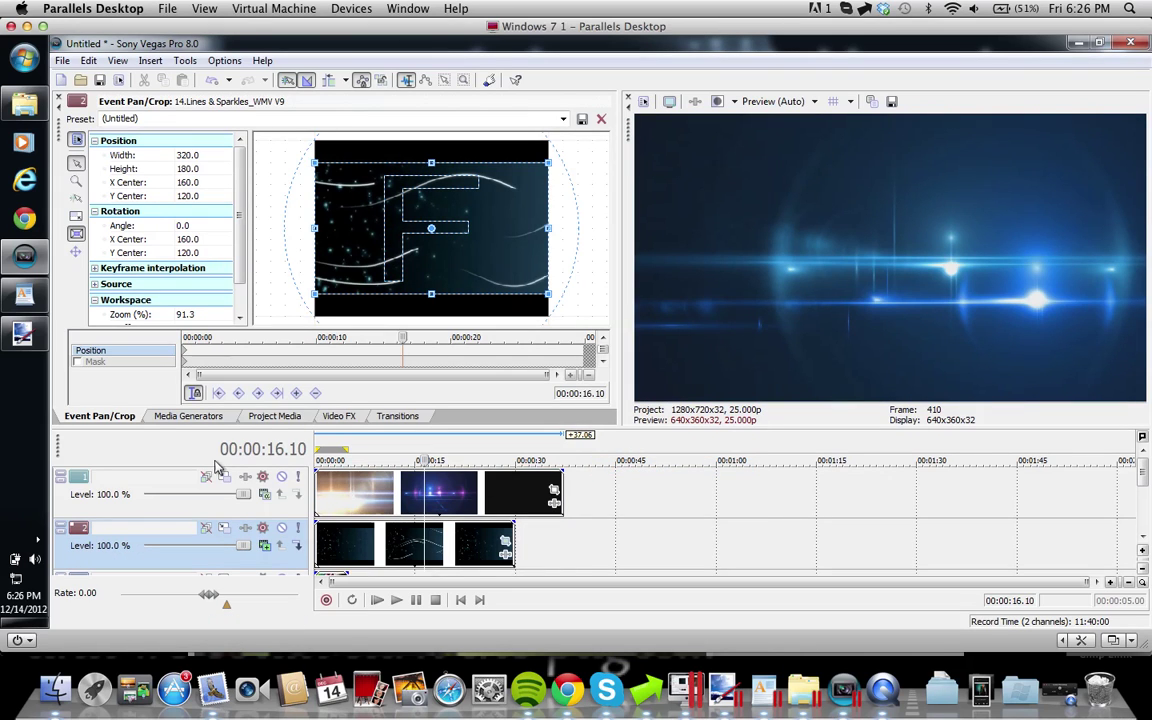
Set the flares track's compositing mode to Add, then select the sparkle lines track.
click(263, 494)
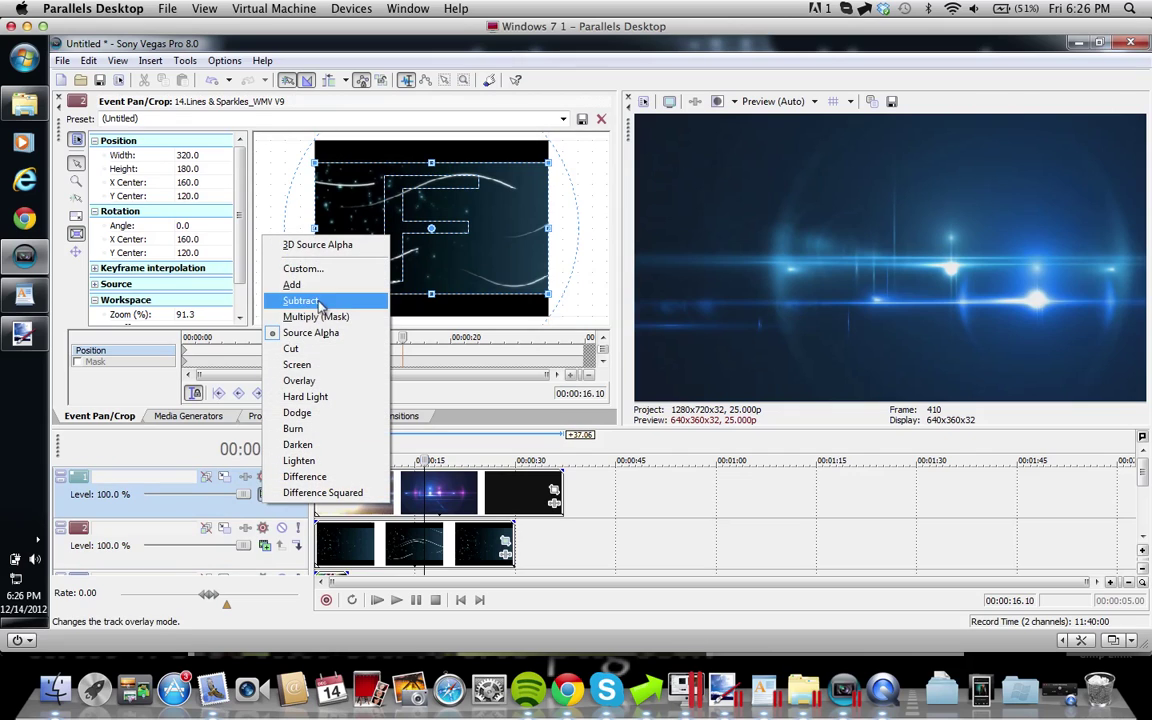
click(293, 285)
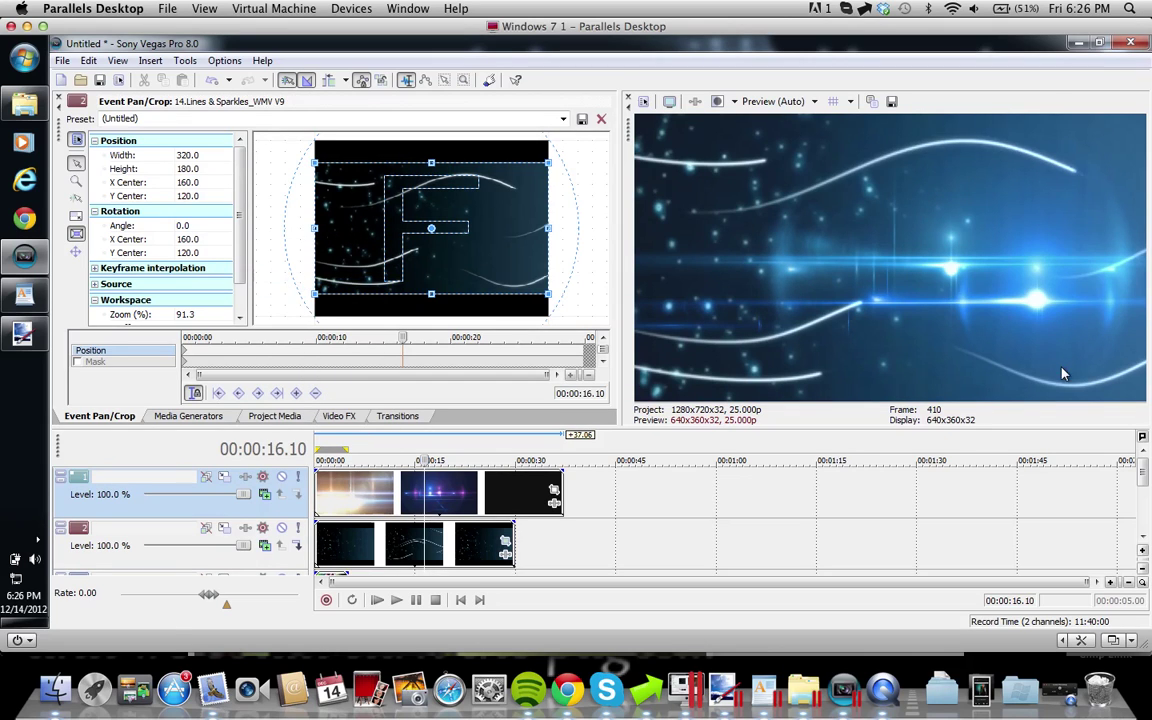
click(397, 553)
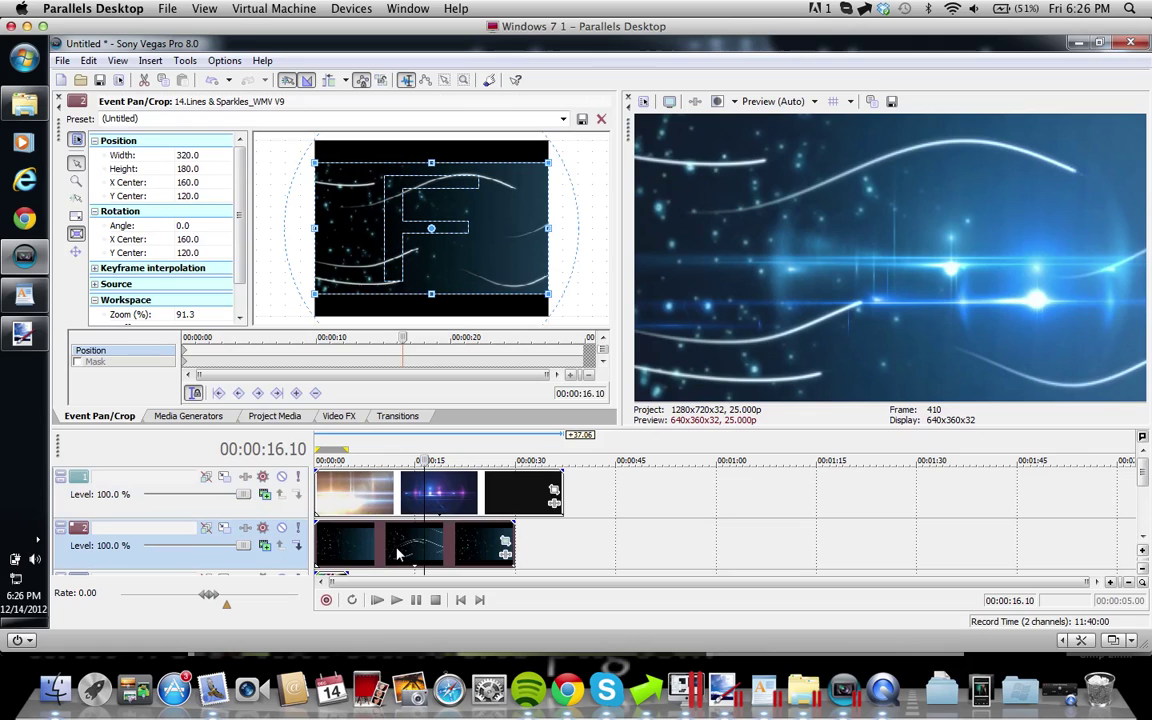
click(1140, 420)
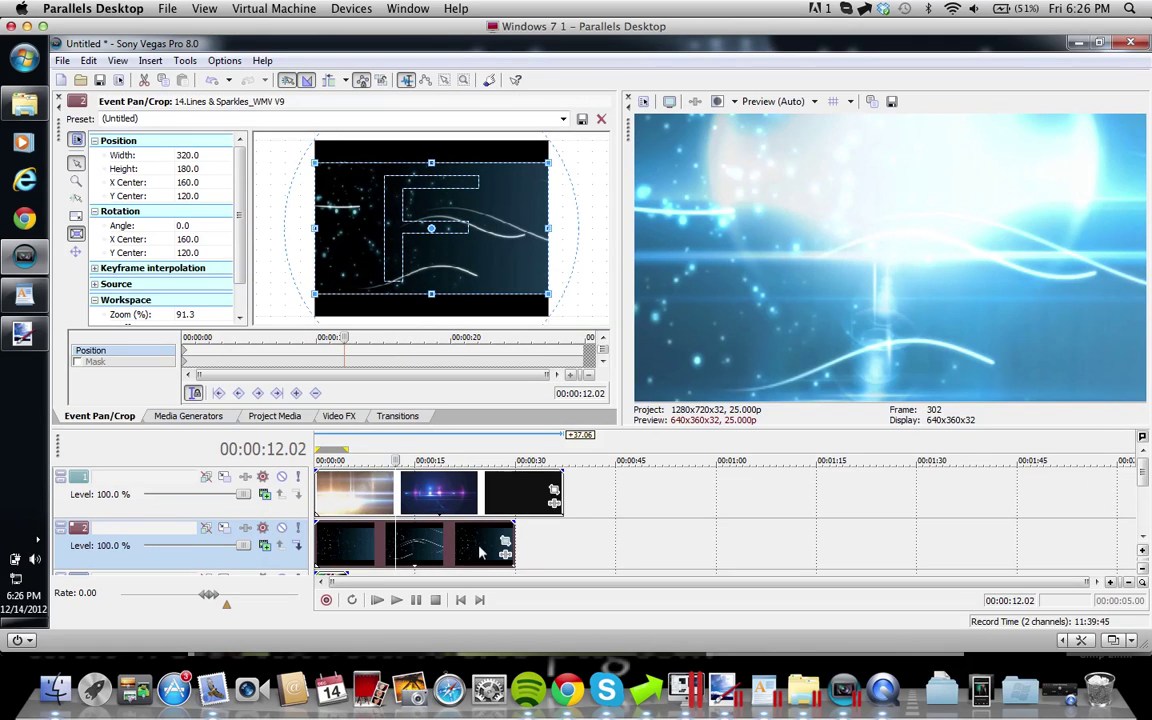
Stretch the anime image event to about 29 seconds beneath the overlays.
drag(1143, 470, 1145, 520)
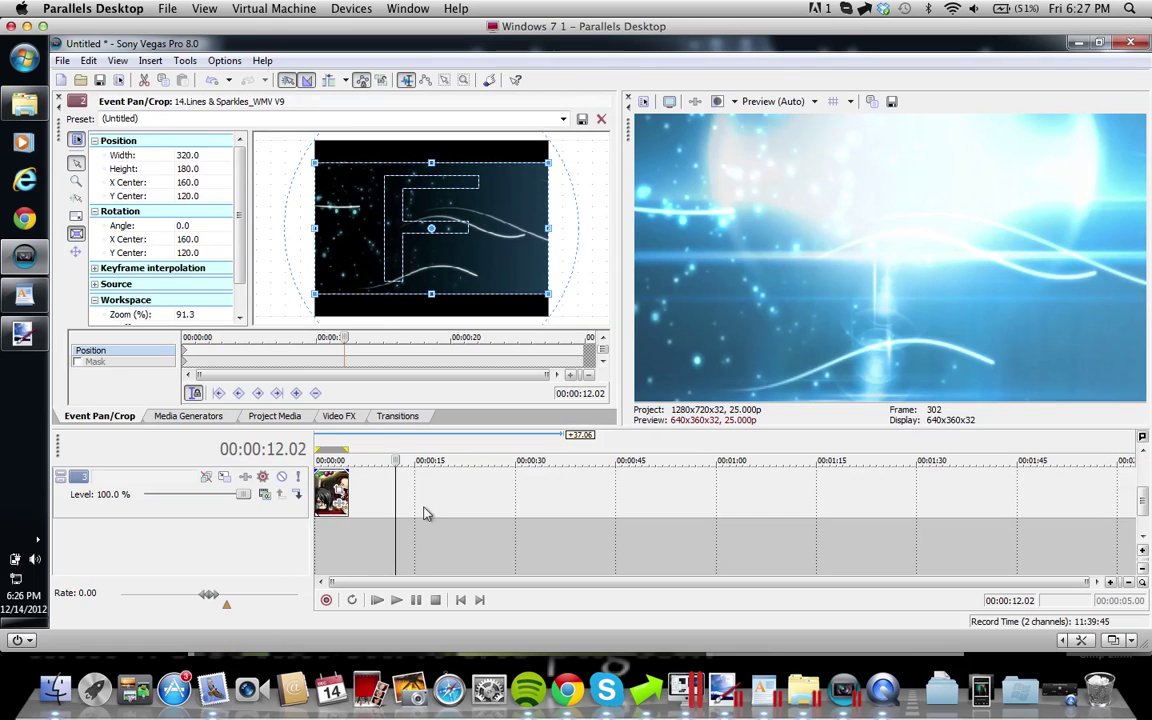
click(471, 514)
drag(349, 500, 543, 500)
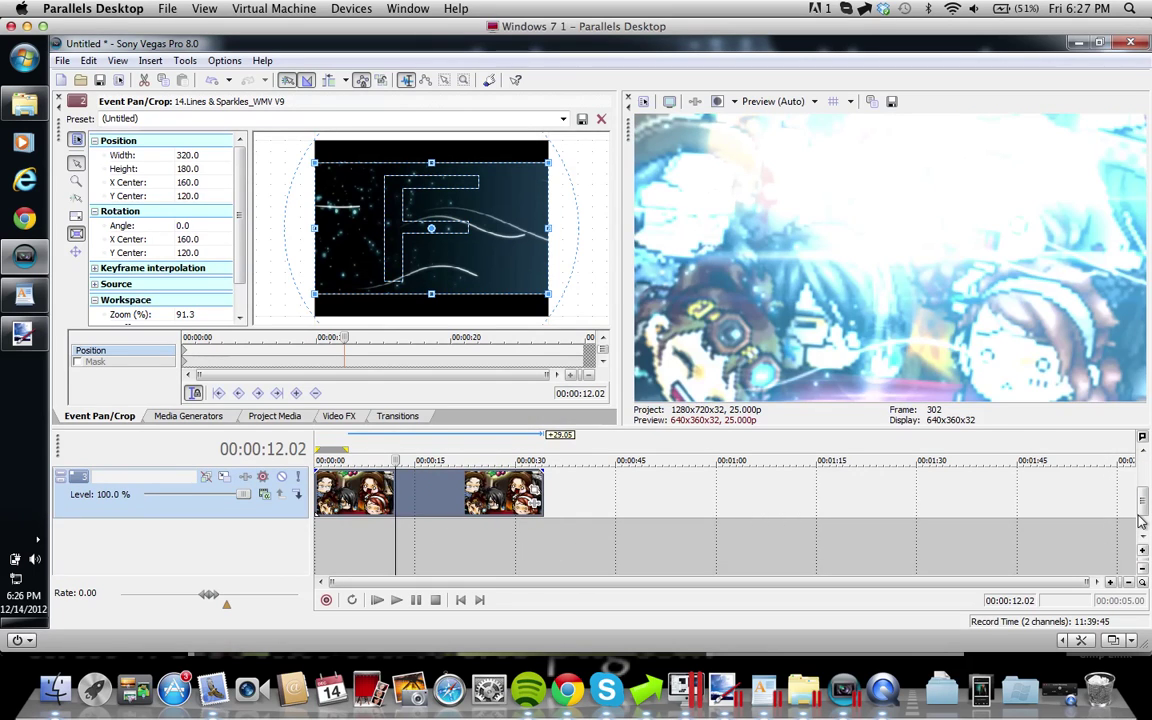
drag(1146, 512, 1143, 476)
At 00:00:09.02, toggle Solo on the flares track to compare it with the full composite.
click(376, 492)
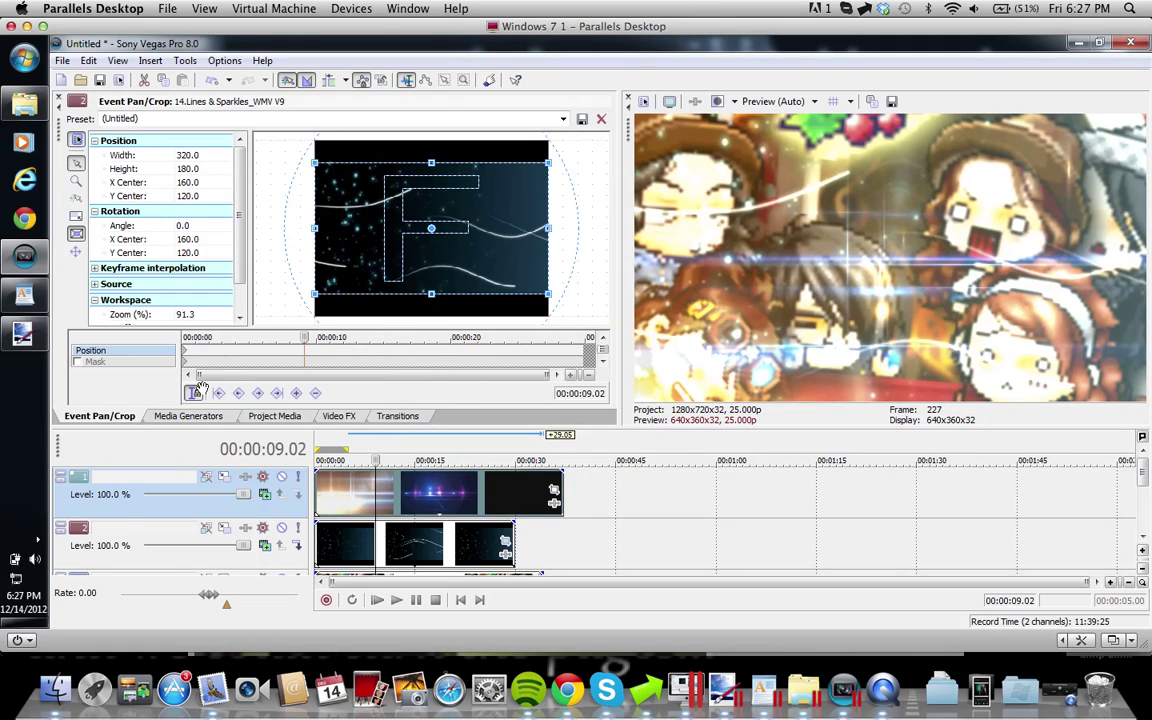
click(298, 477)
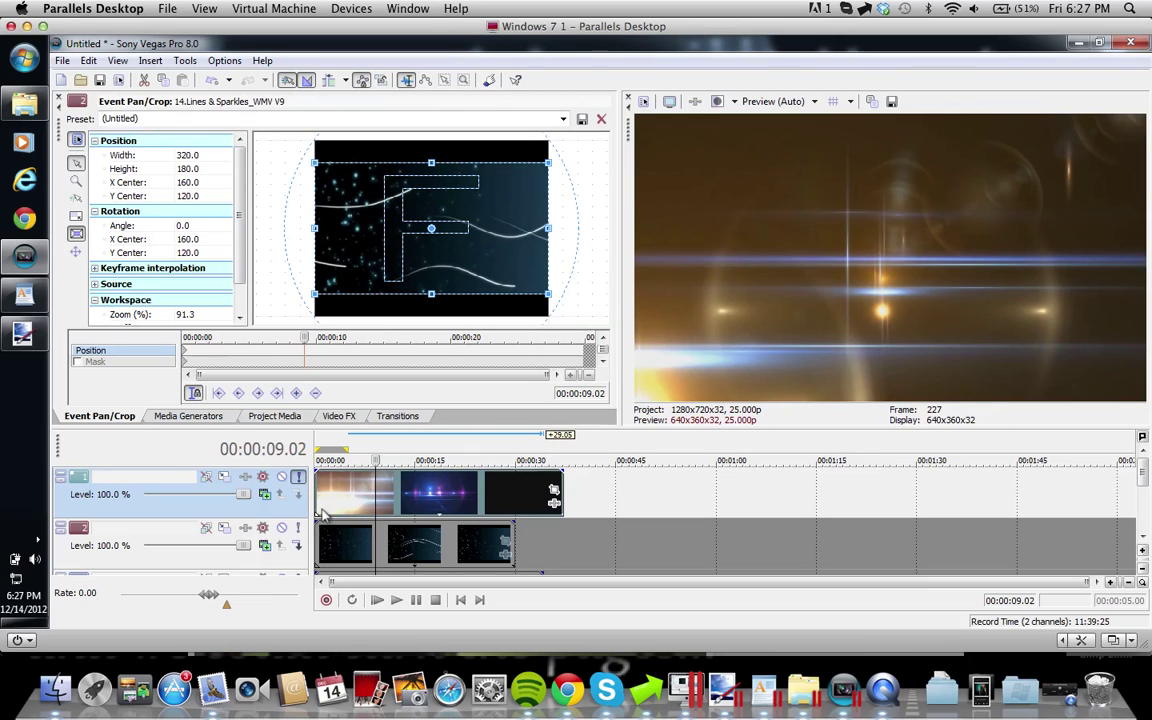
click(298, 477)
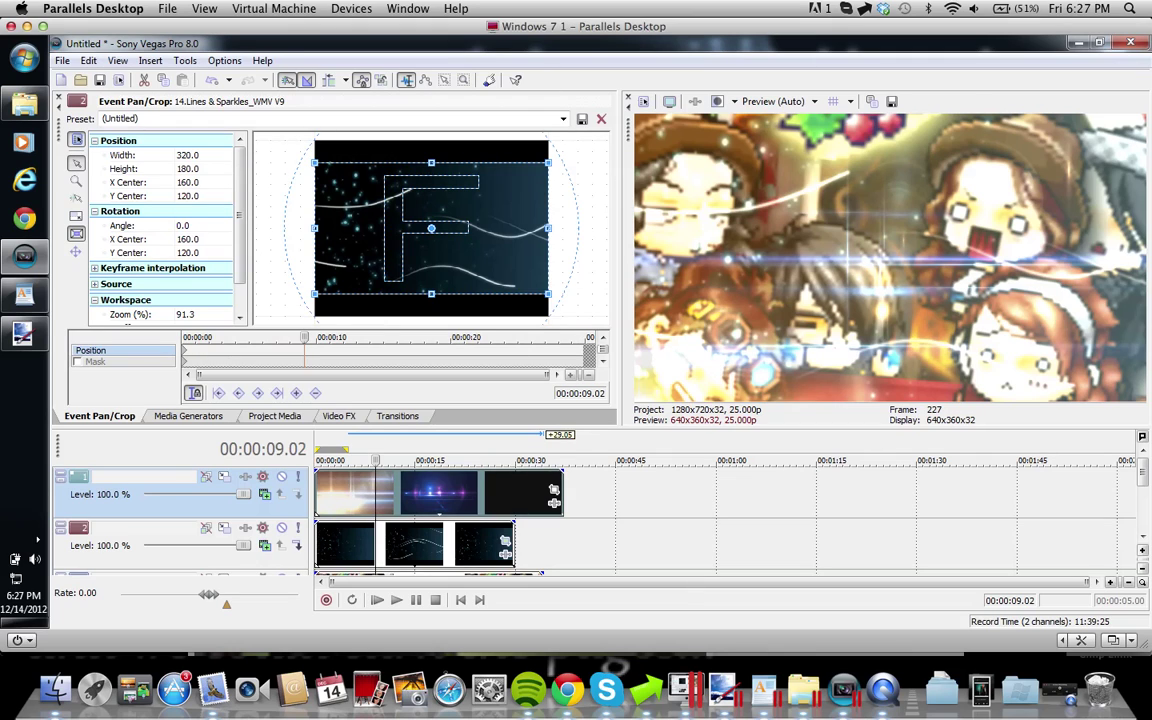
drag(1147, 470, 1137, 413)
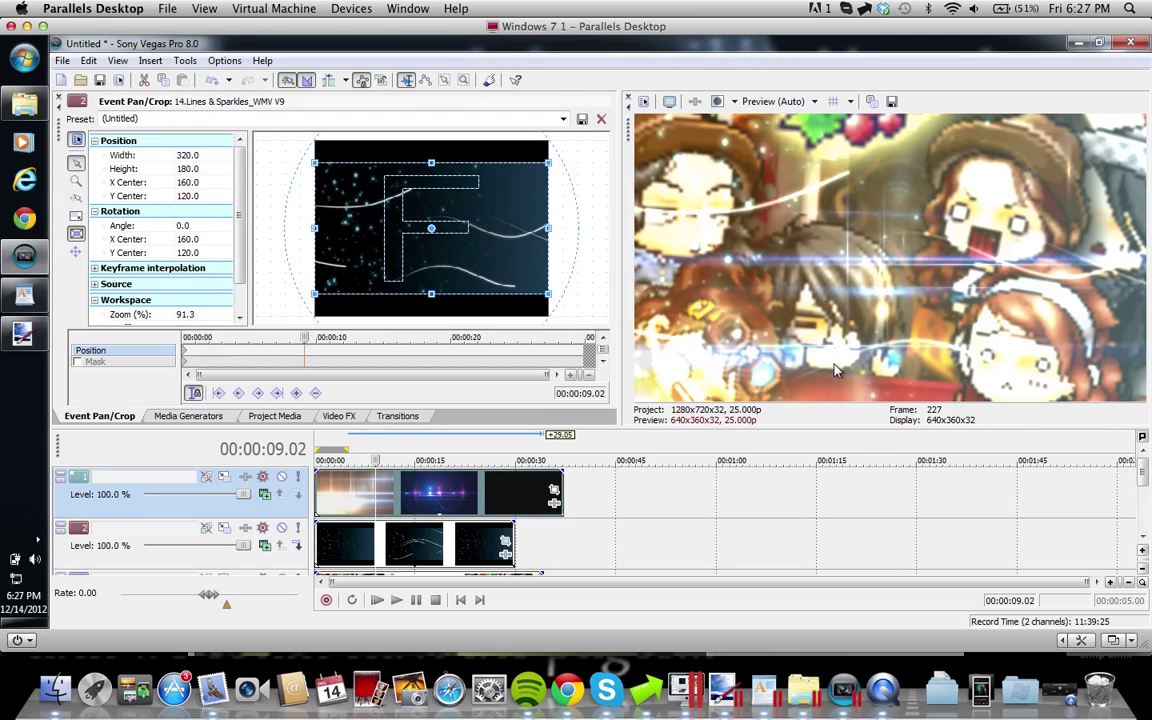